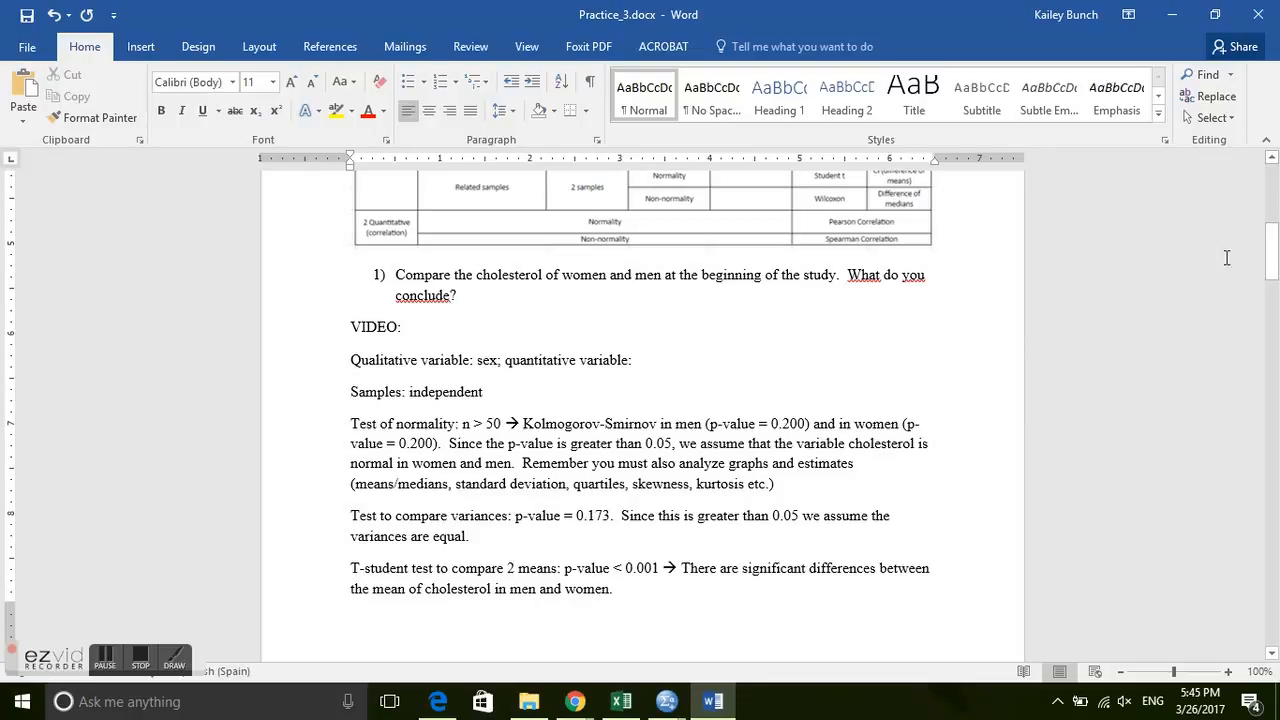
# Enter "cholesterol" as the quantitative variable in the answer to question 1, after reviewing the study description and test-selection table.
pyautogui.moveTo(1275, 251); pyautogui.dragTo(1275, 247)
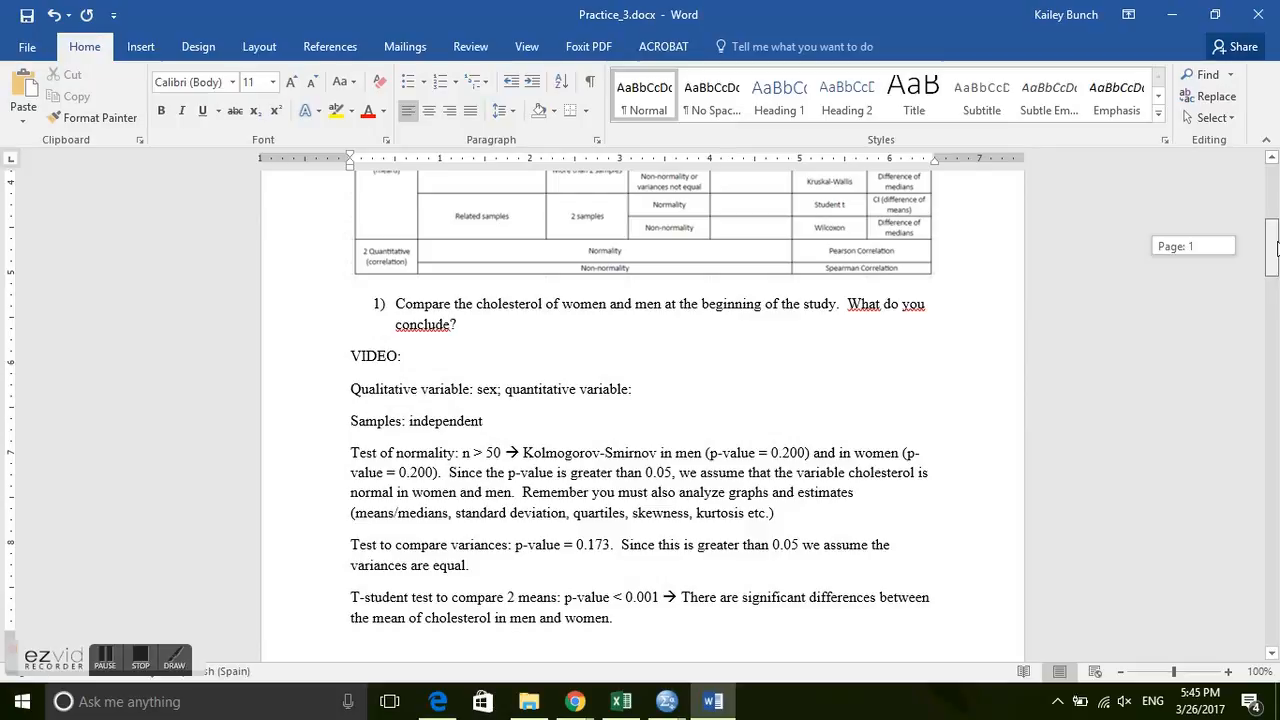
pyautogui.moveTo(1275, 247); pyautogui.dragTo(1273, 197)
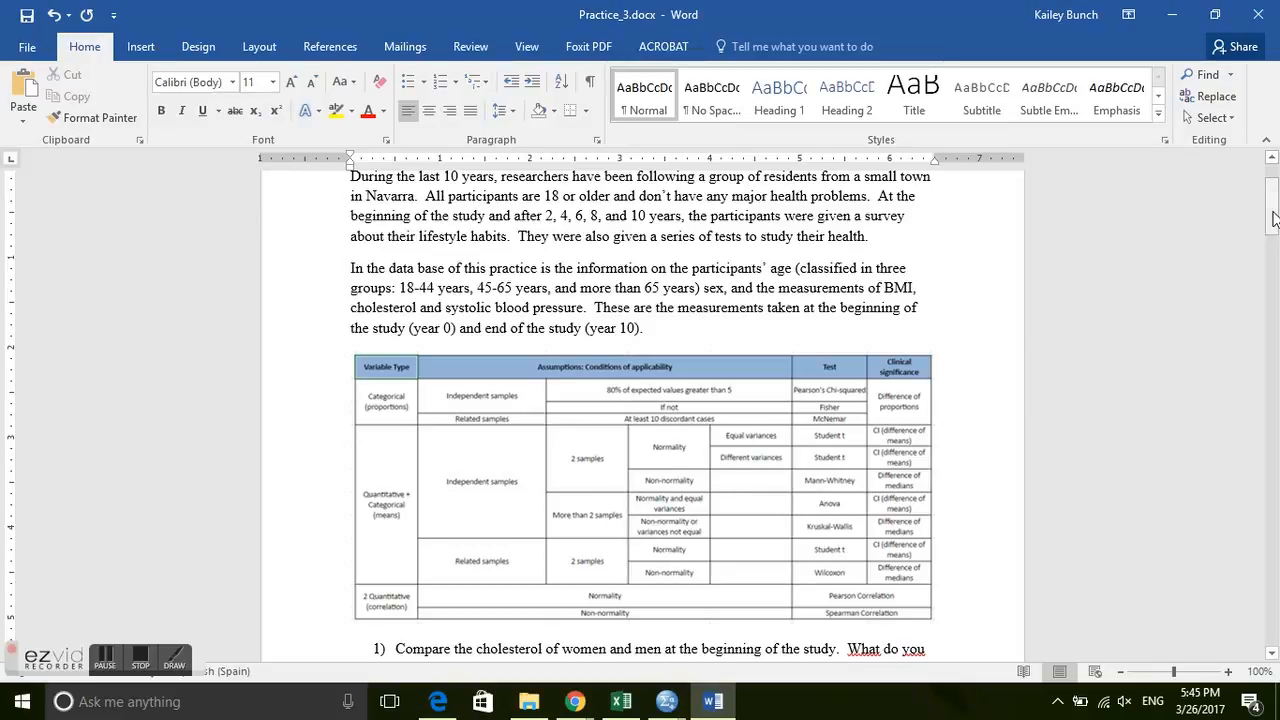
pyautogui.moveTo(1272, 210)
pyautogui.mouseDown()
pyautogui.moveTo(1273, 222)
pyautogui.moveTo(1271, 199)
pyautogui.mouseUp()
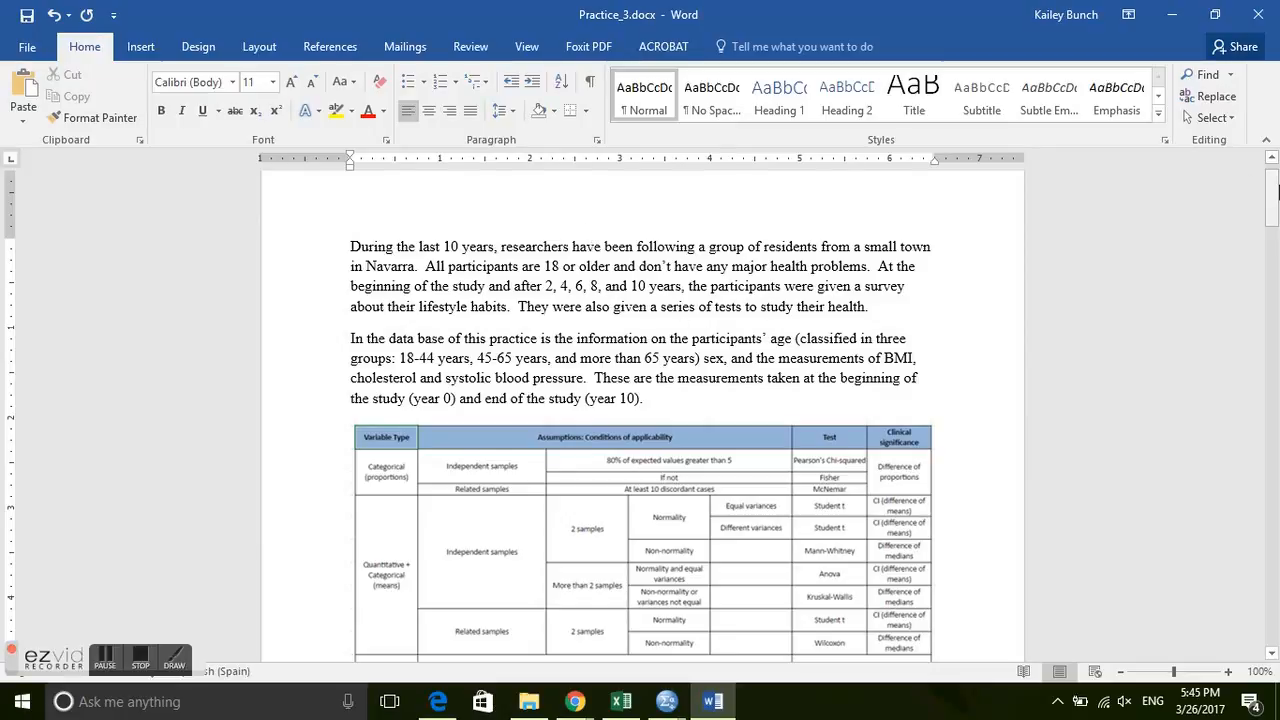
pyautogui.moveTo(1275, 192); pyautogui.dragTo(1275, 253)
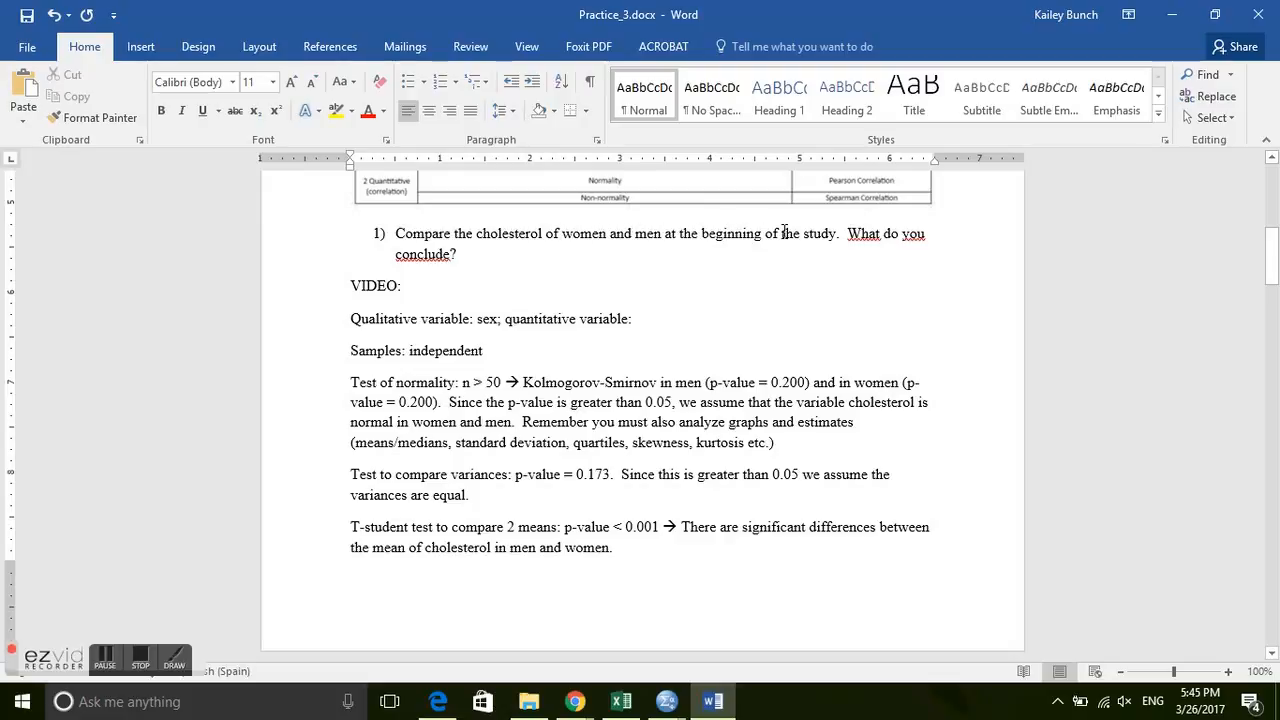
pyautogui.moveTo(809, 233); pyautogui.dragTo(802, 233)
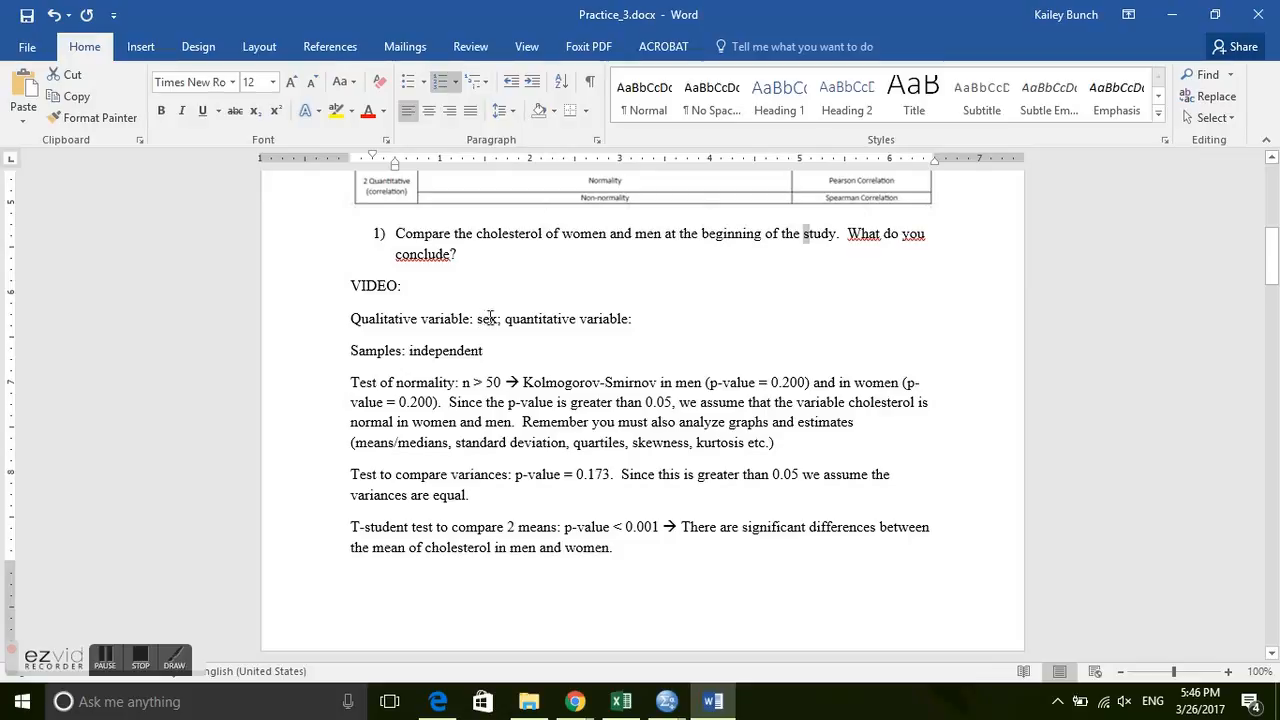
pyautogui.click(646, 318)
pyautogui.write('cholesterol')
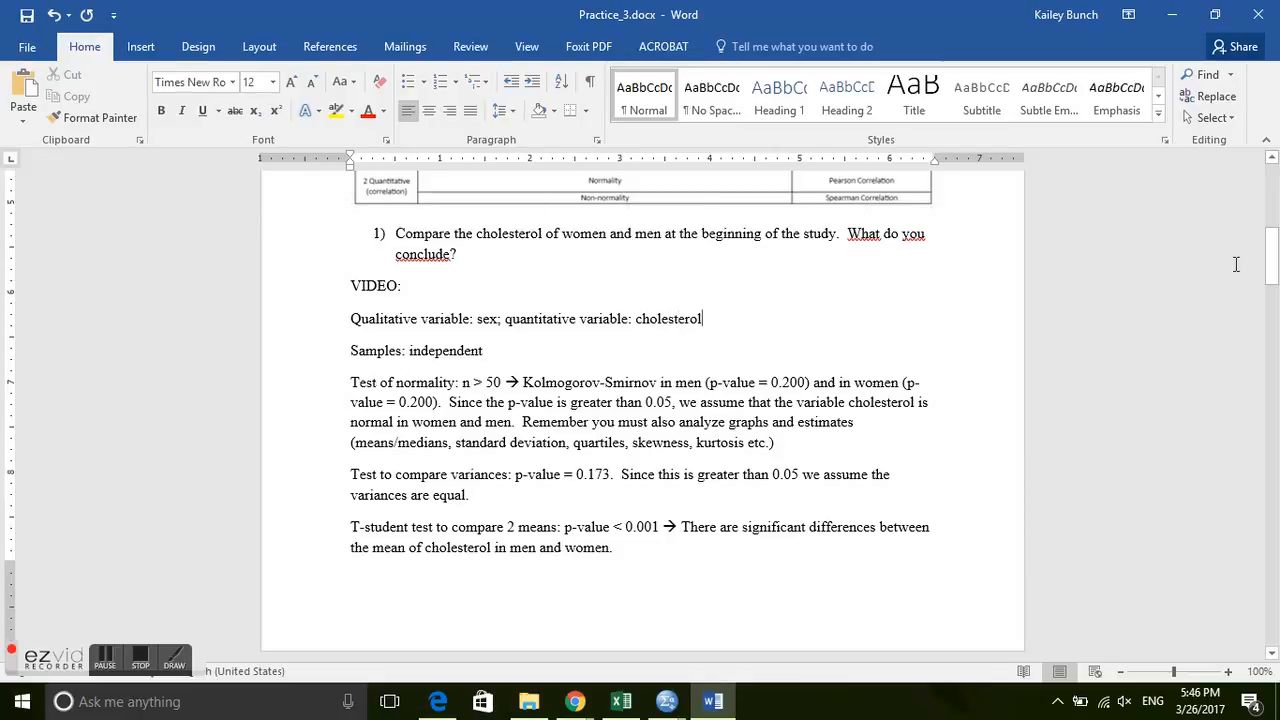
# Switch to the Practice3.sav data in SPSS and set up an Explore analysis with cholesterol0 as dependent variable and sex as factor.
pyautogui.scroll(5, 1271, 256)
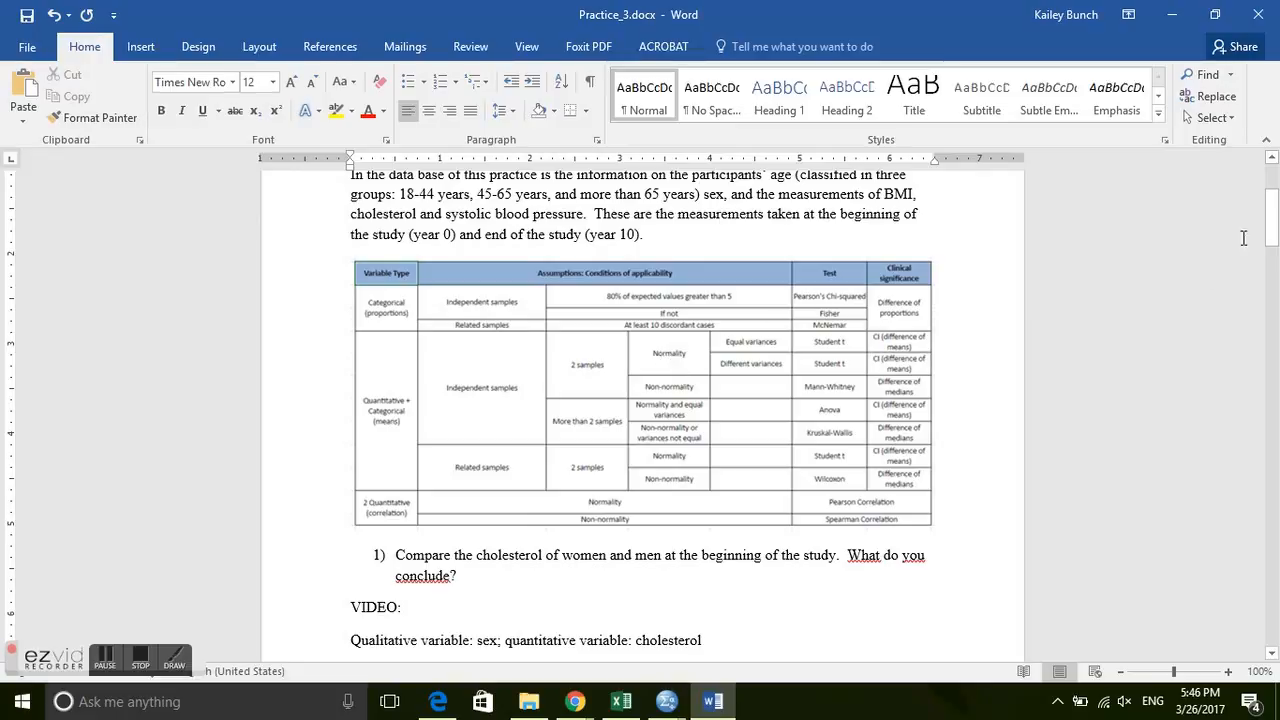
pyautogui.moveTo(1272, 226); pyautogui.dragTo(1275, 245)
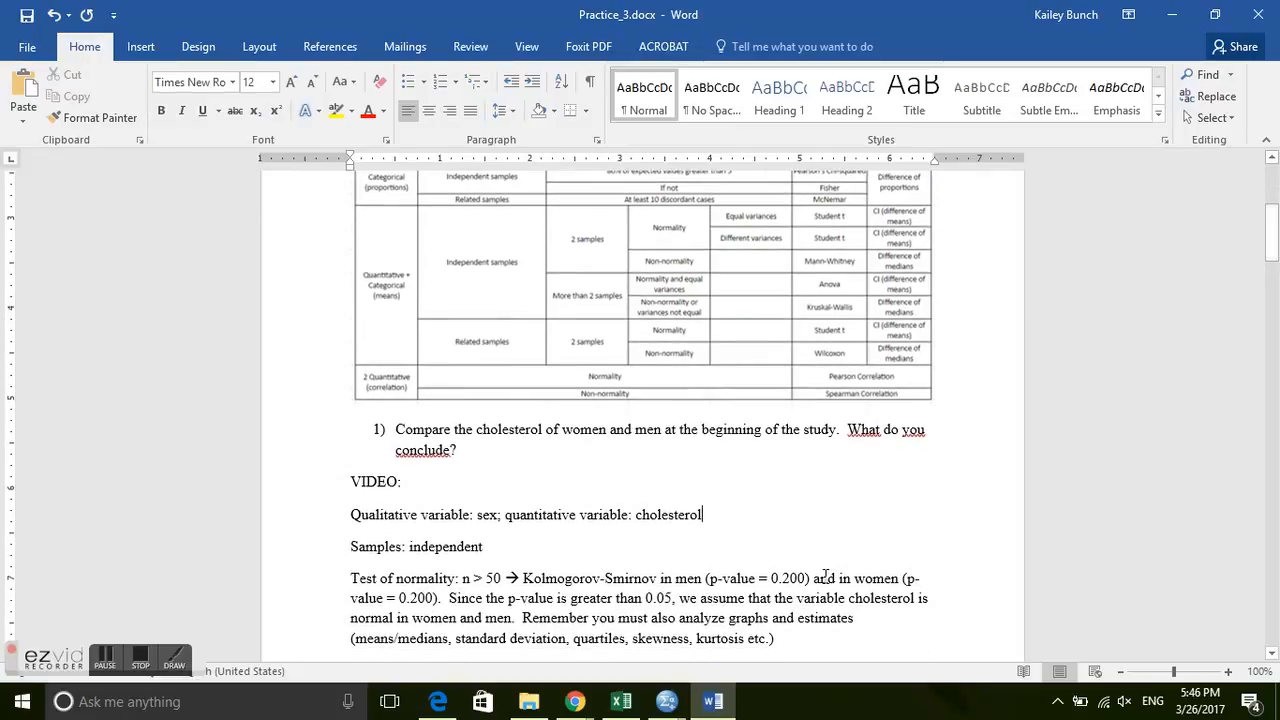
pyautogui.moveTo(668, 706)
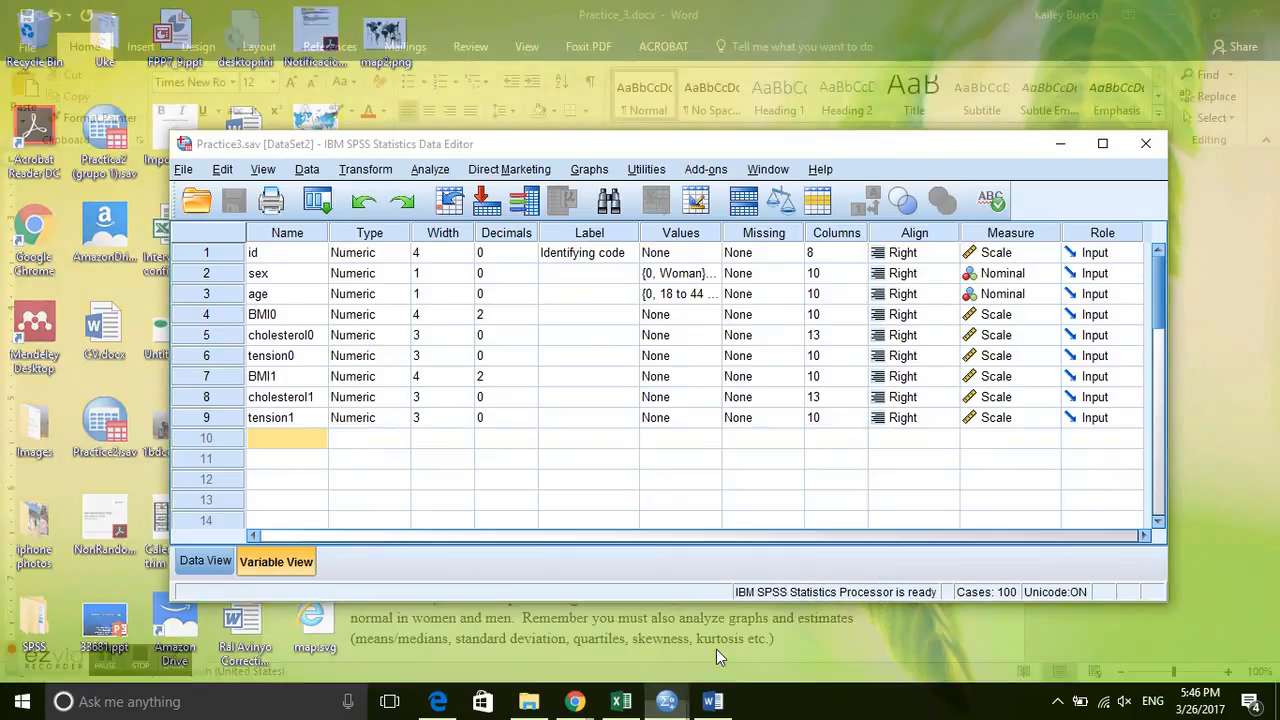
pyautogui.click(716, 649)
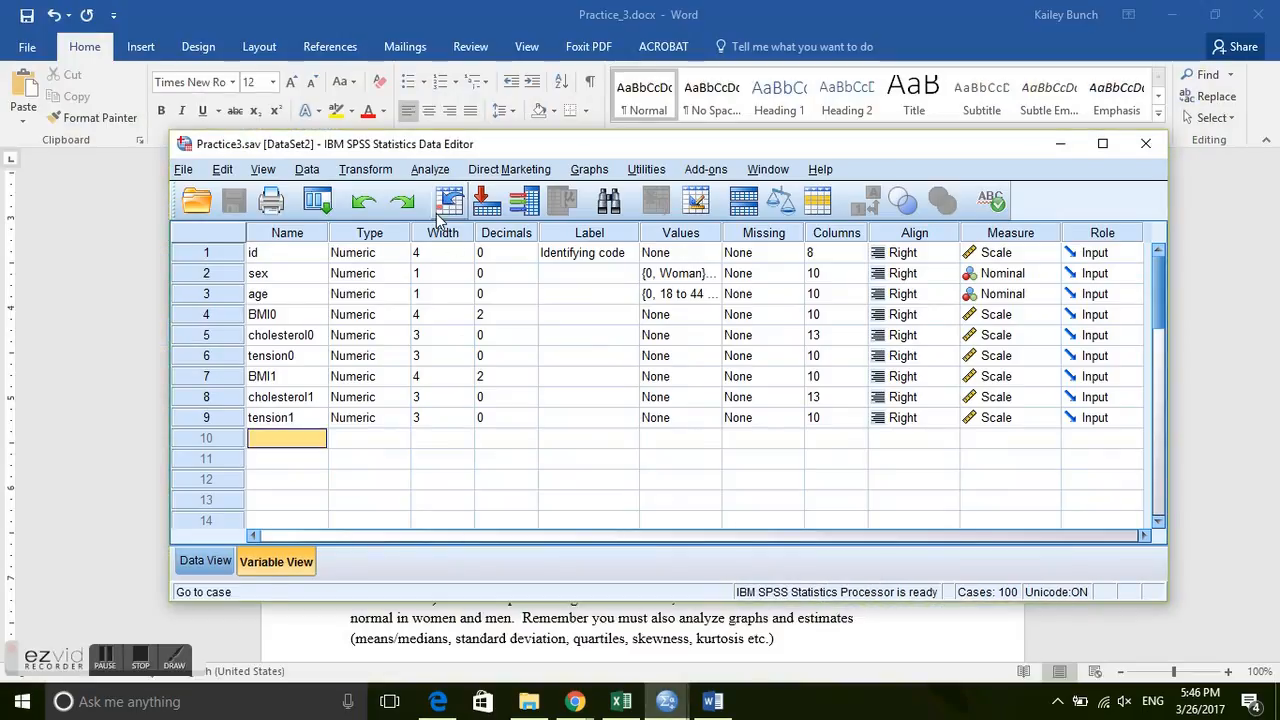
pyautogui.click(427, 170)
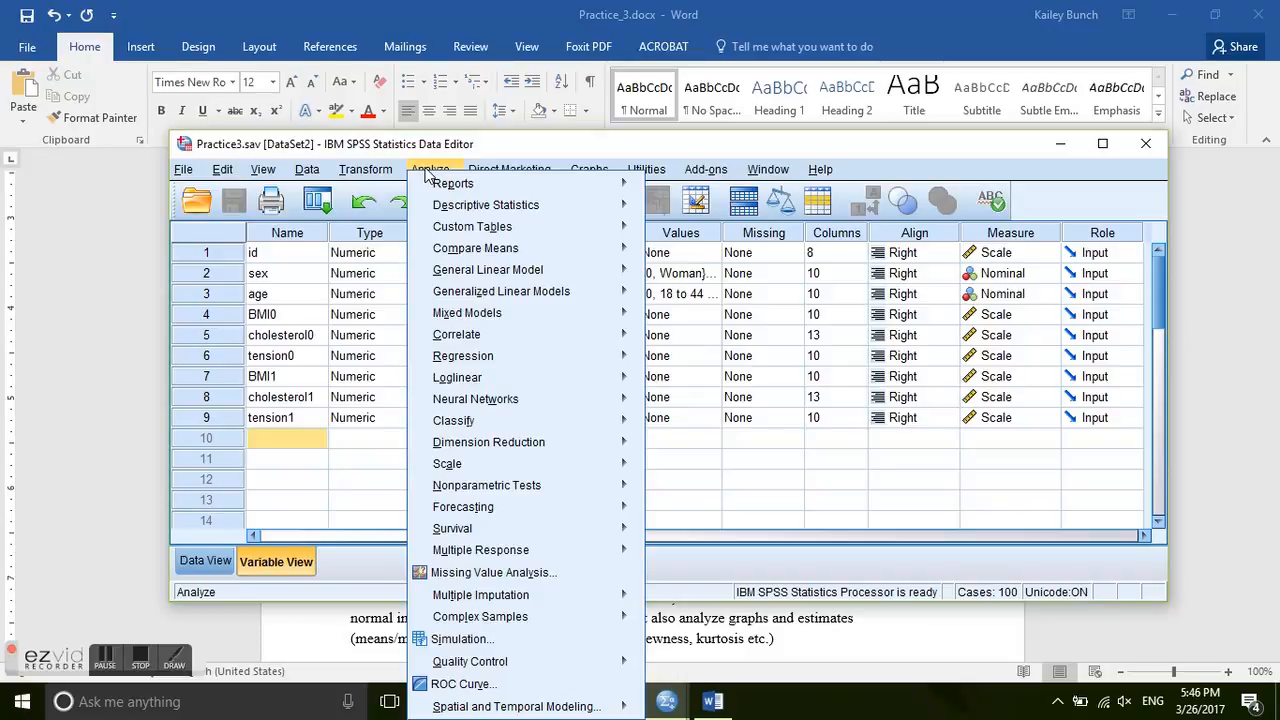
pyautogui.moveTo(602, 205)
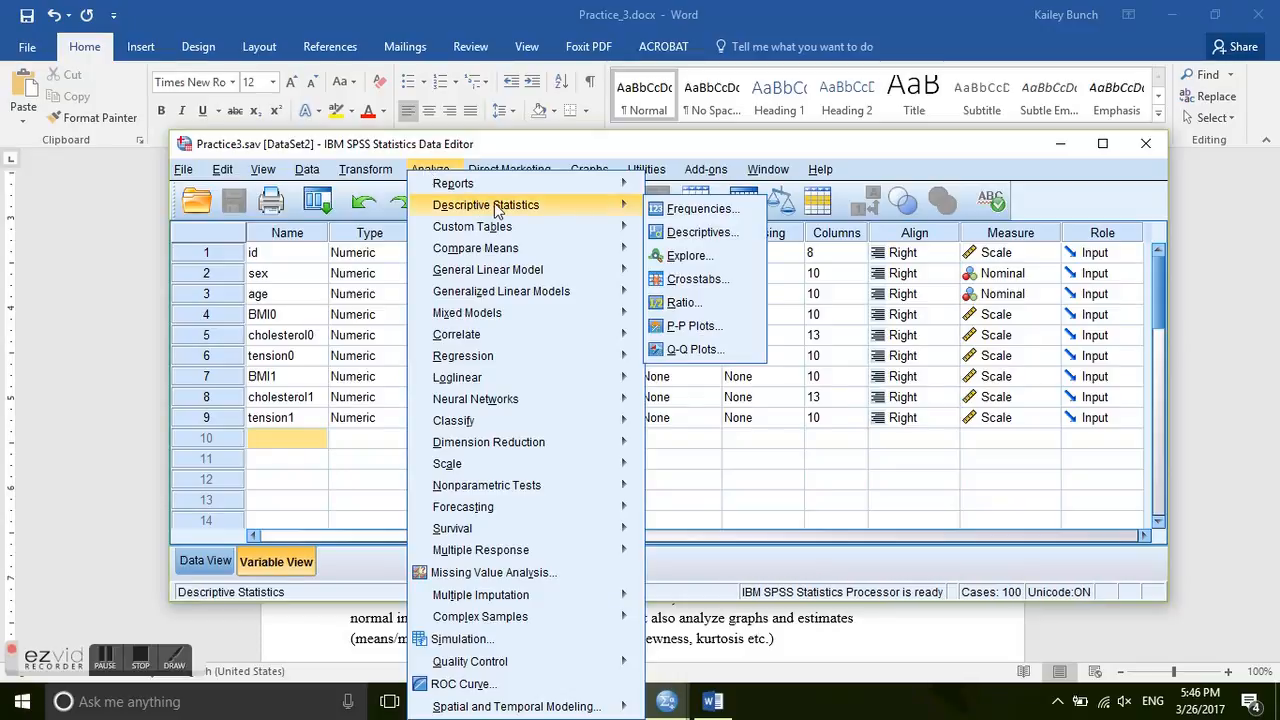
pyautogui.click(700, 258)
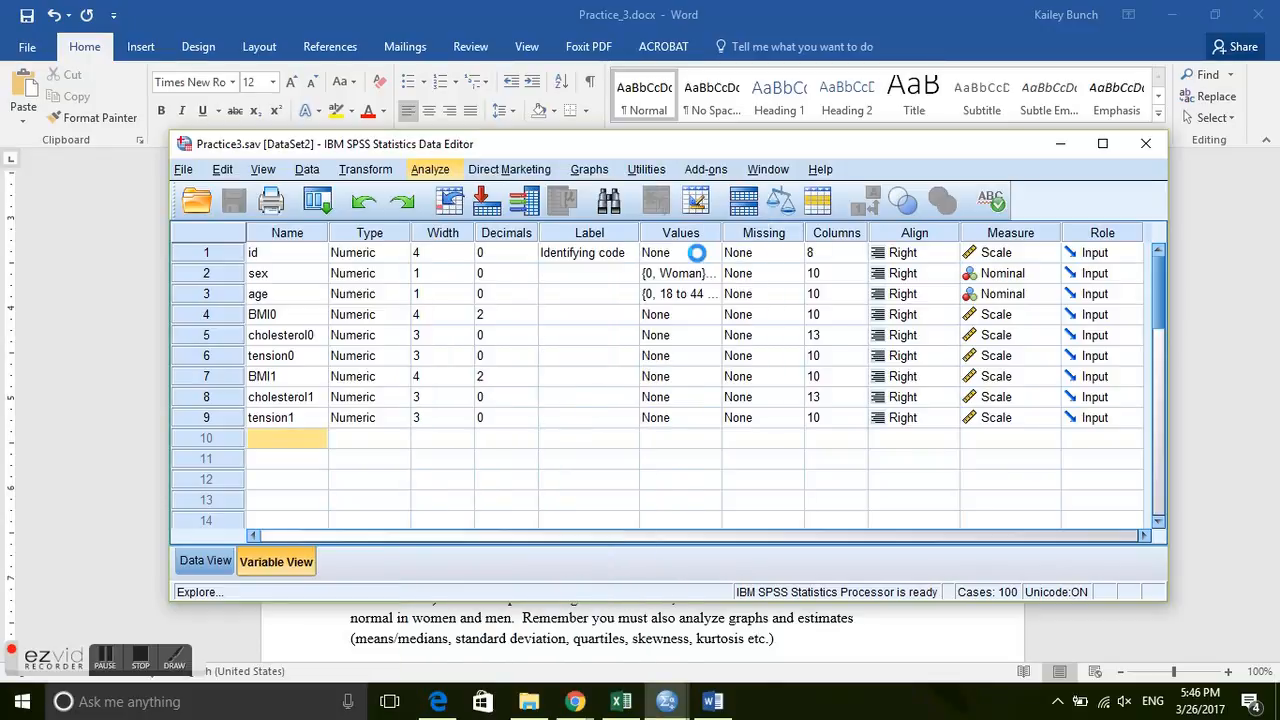
pyautogui.click(790, 424)
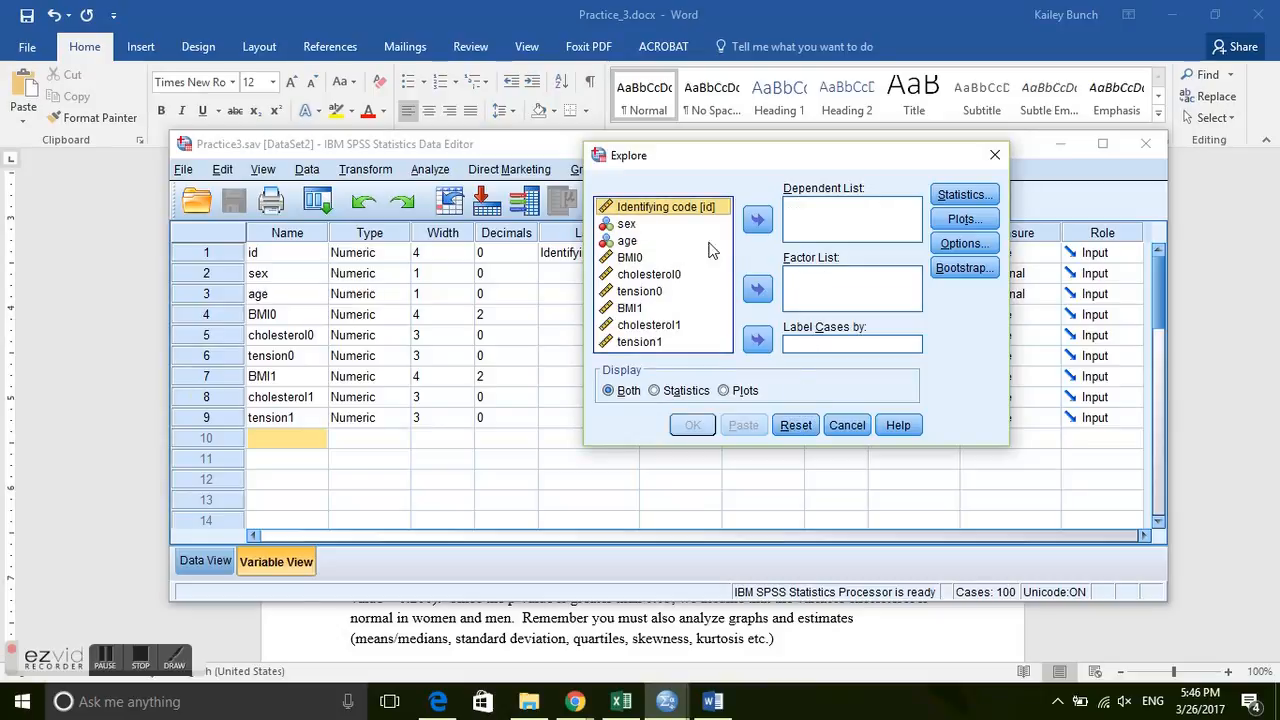
pyautogui.click(652, 276)
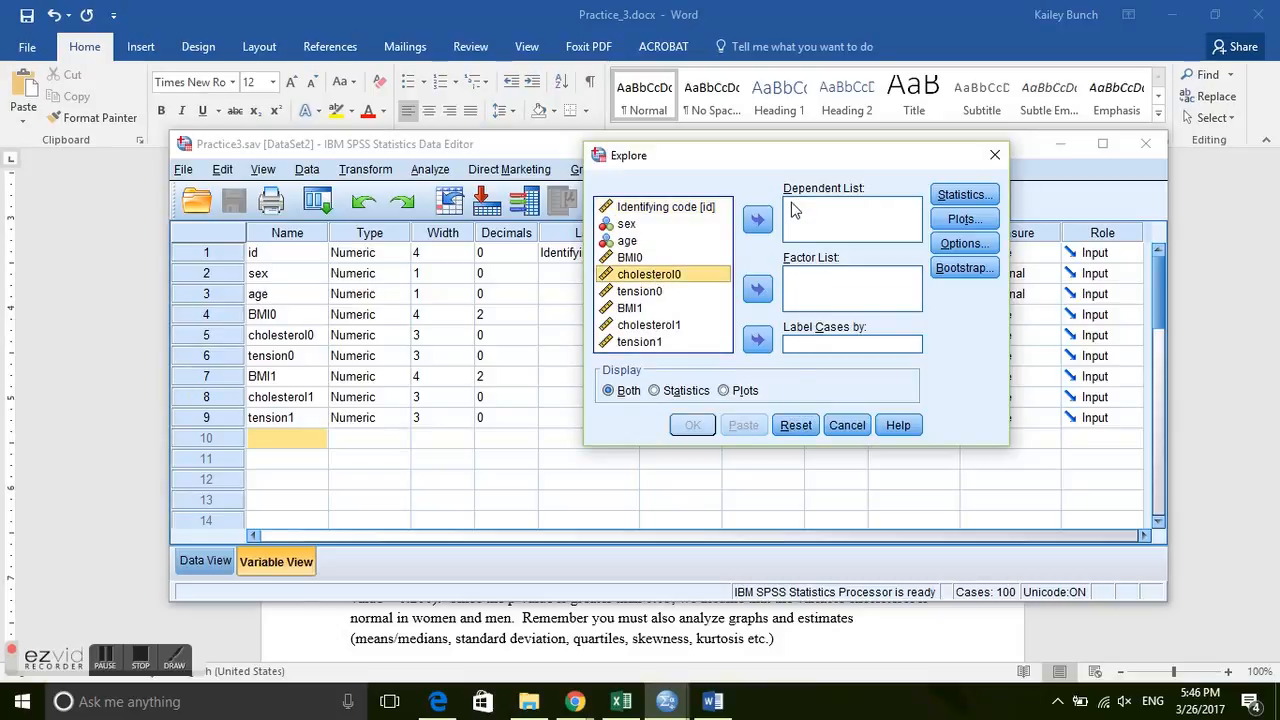
pyautogui.click(757, 219)
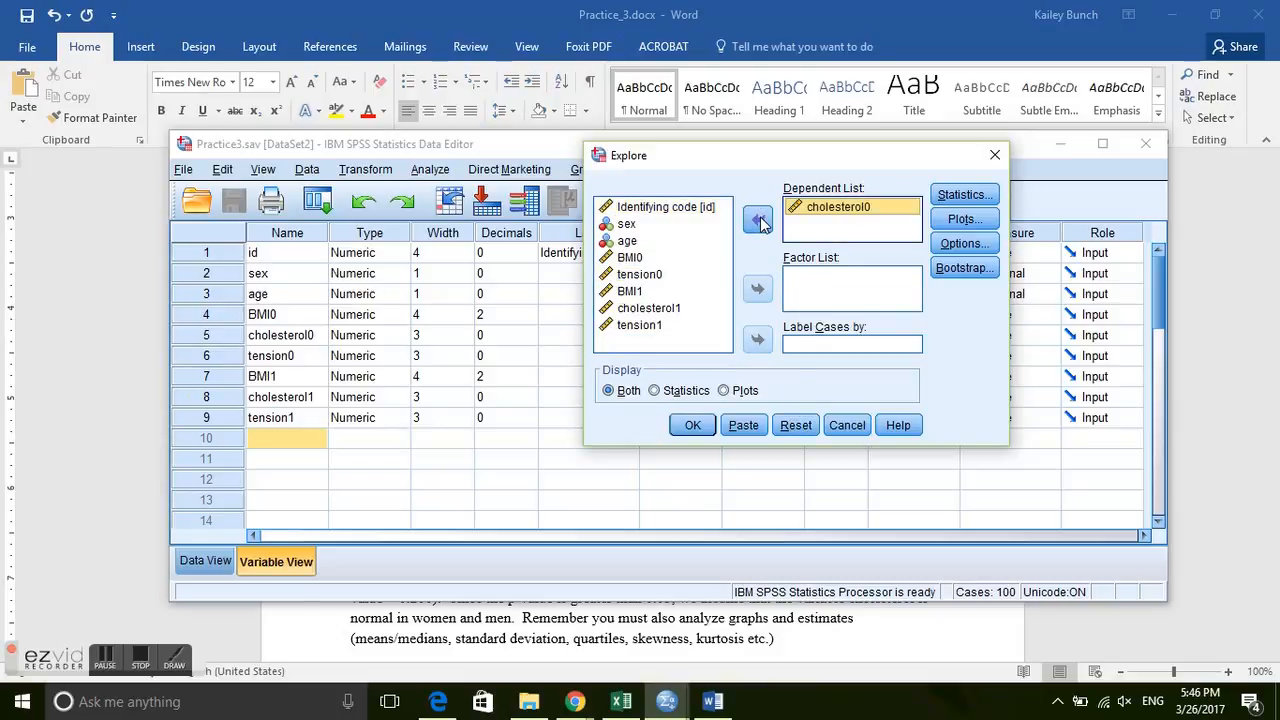
pyautogui.click(636, 226)
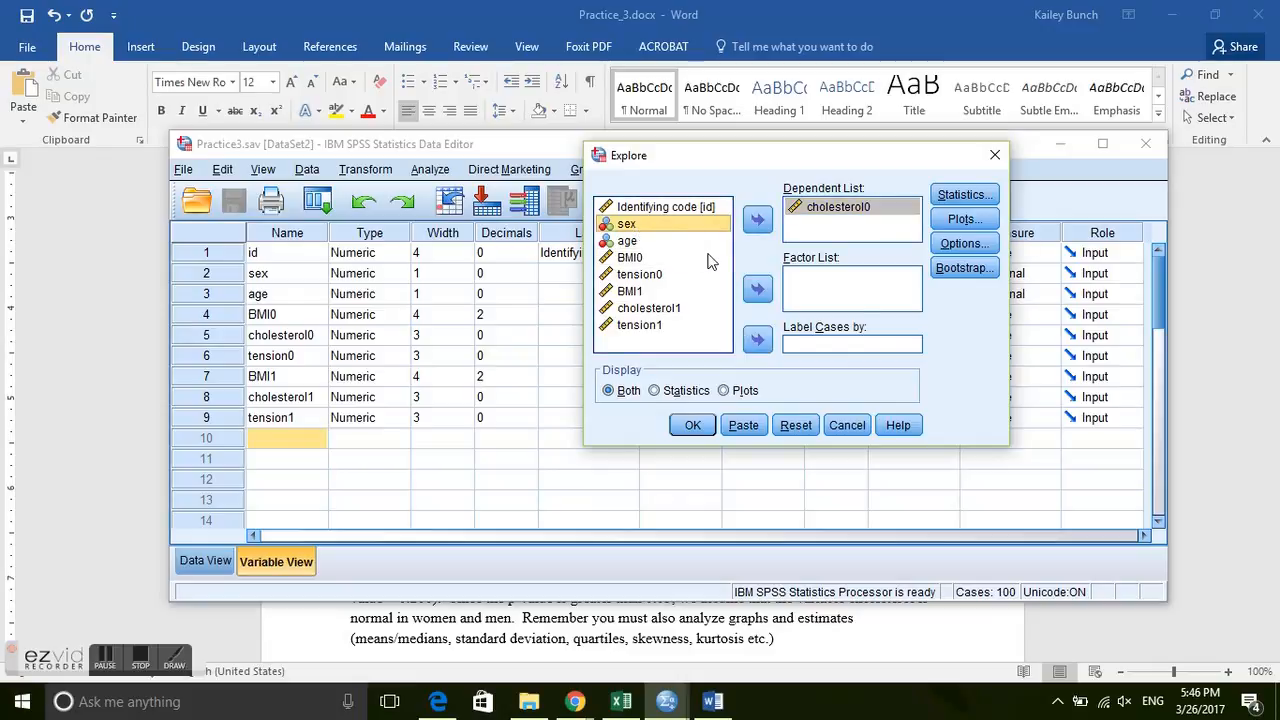
pyautogui.click(758, 290)
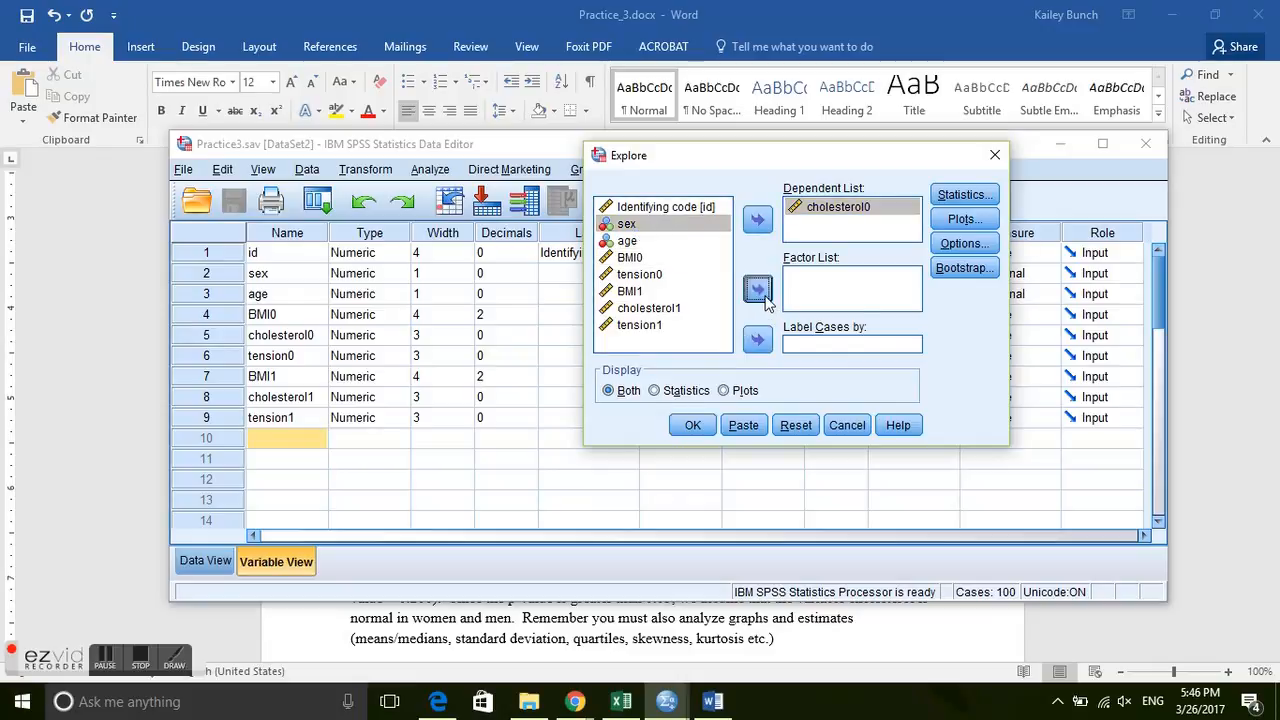
# Include normality plots with tests in the Explore analysis and run it.
pyautogui.click(962, 221)
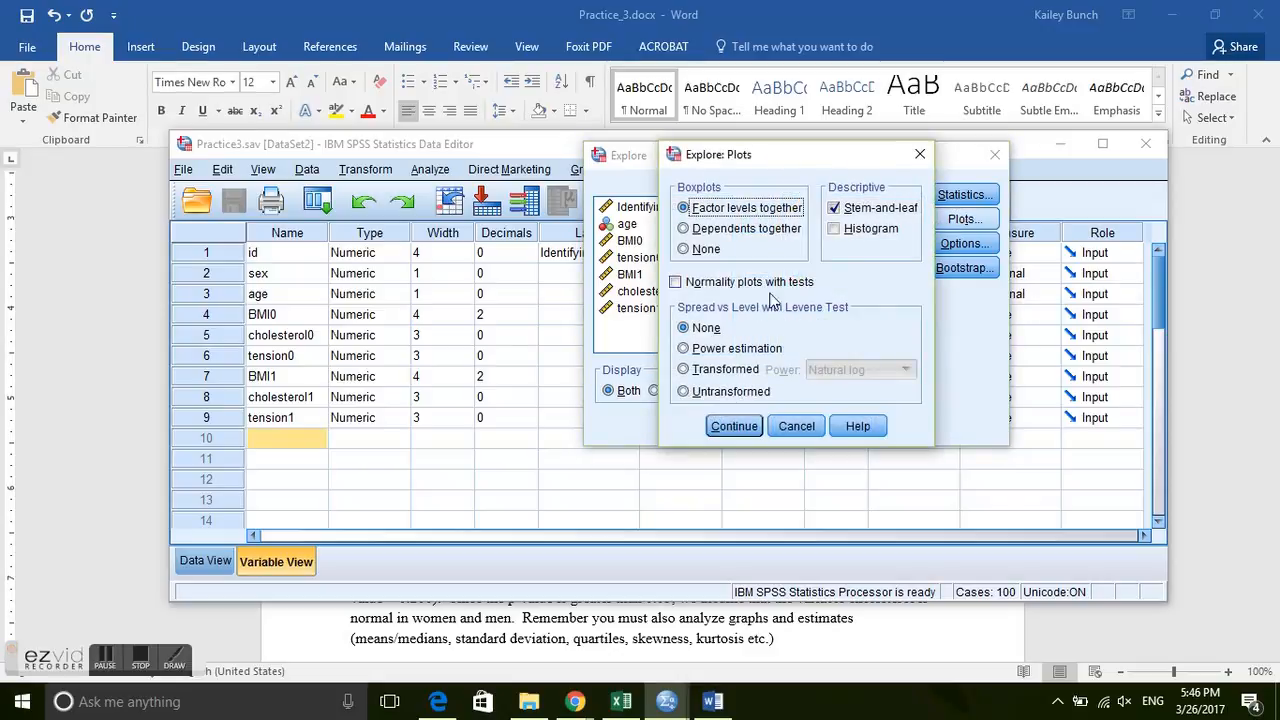
pyautogui.click(677, 283)
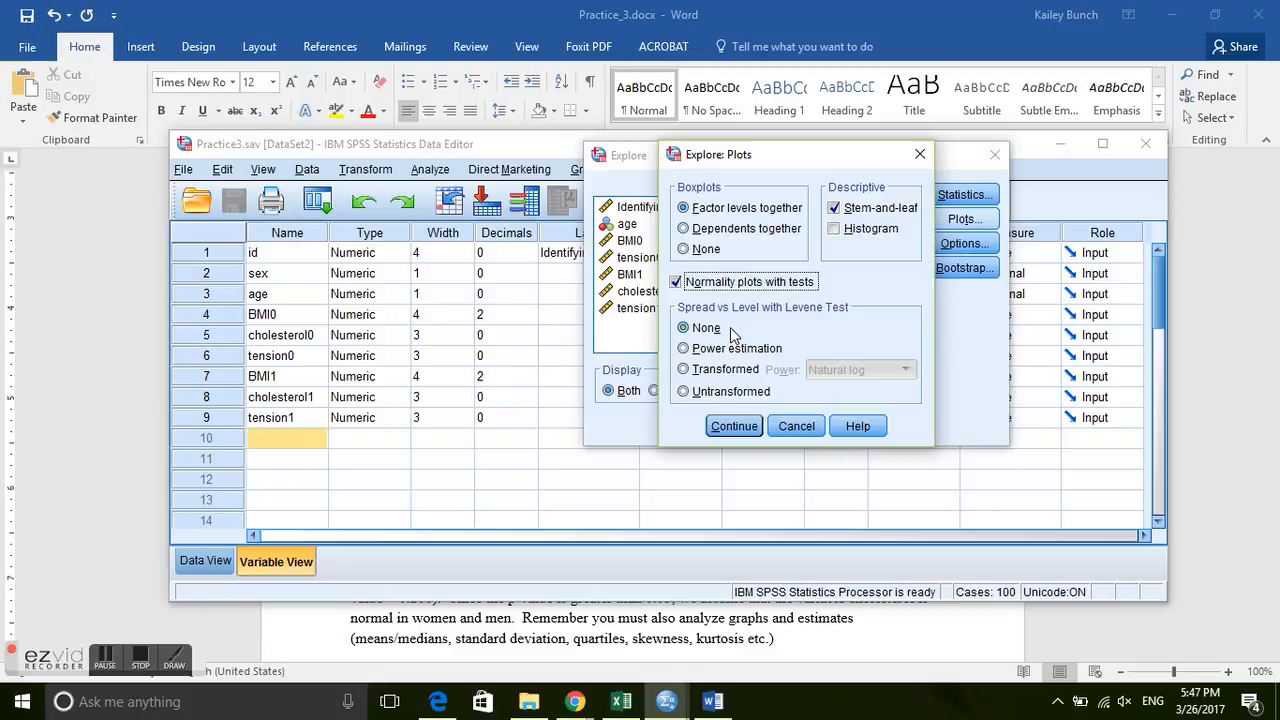
pyautogui.click(731, 428)
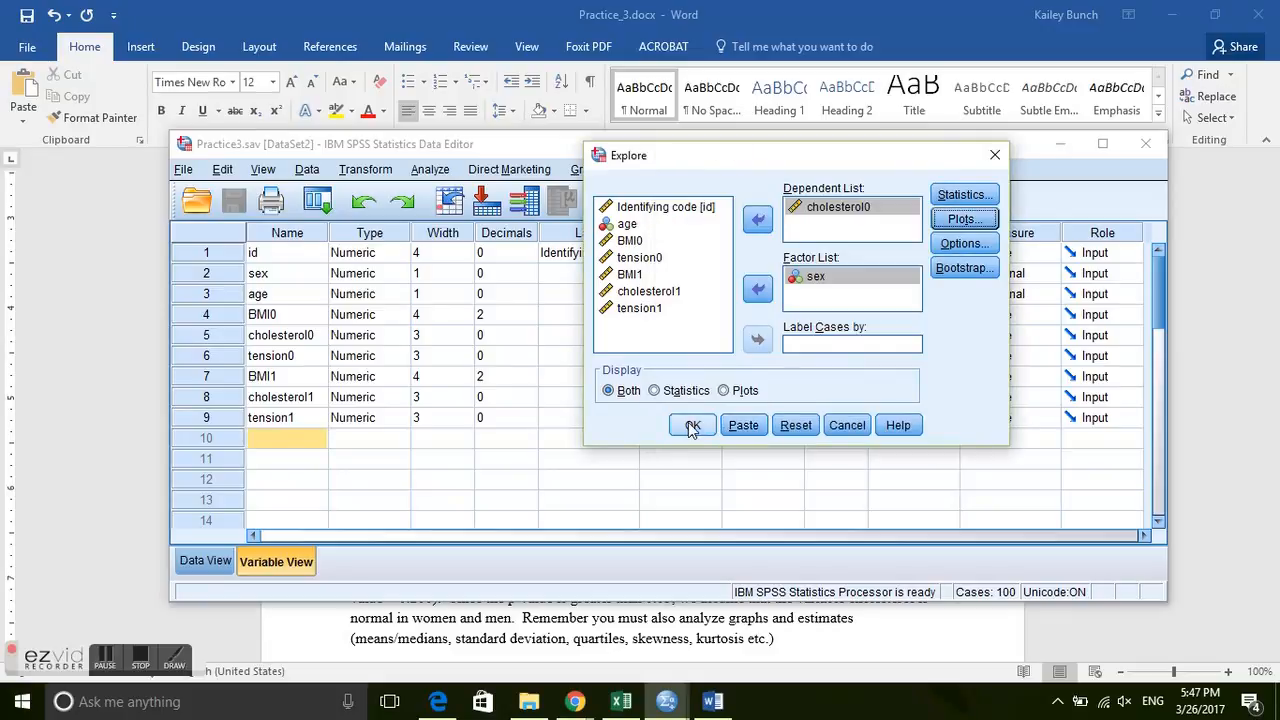
pyautogui.click(692, 424)
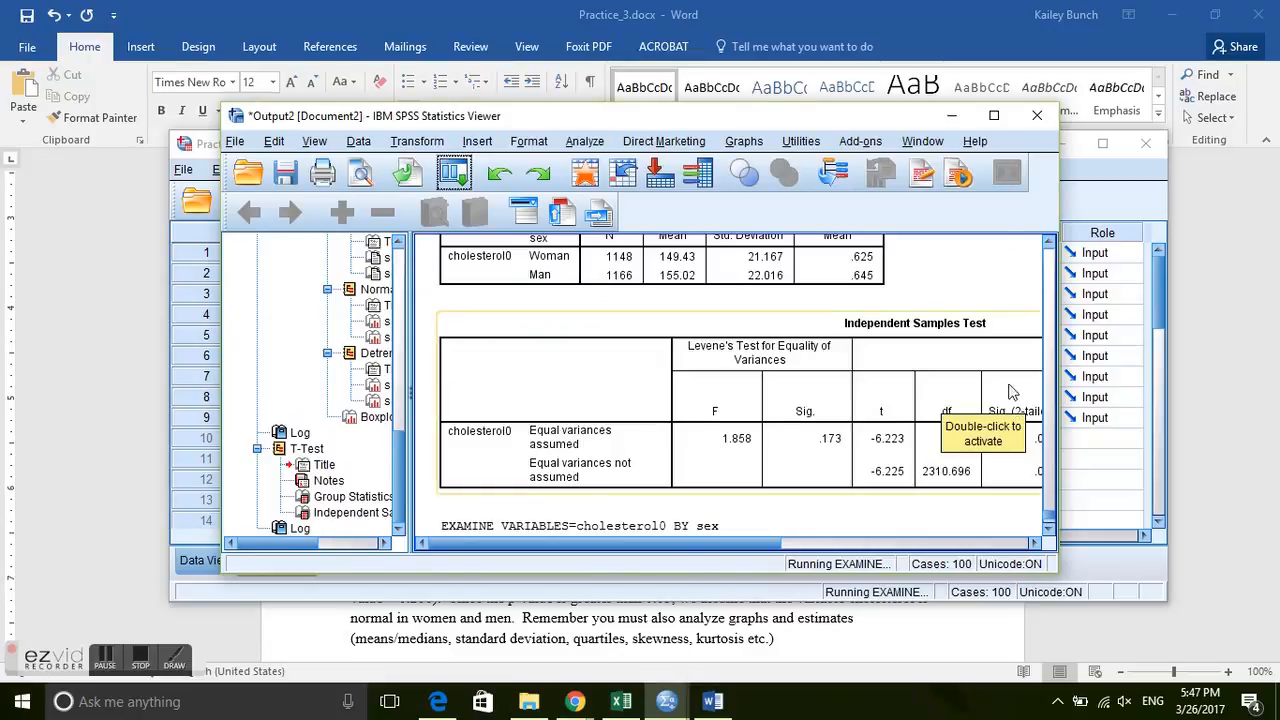
# Examine the maximized Explore output for cholesterol0 by sex: descriptives, tests of normality, Q-Q plots and boxplots.
pyautogui.click(994, 116)
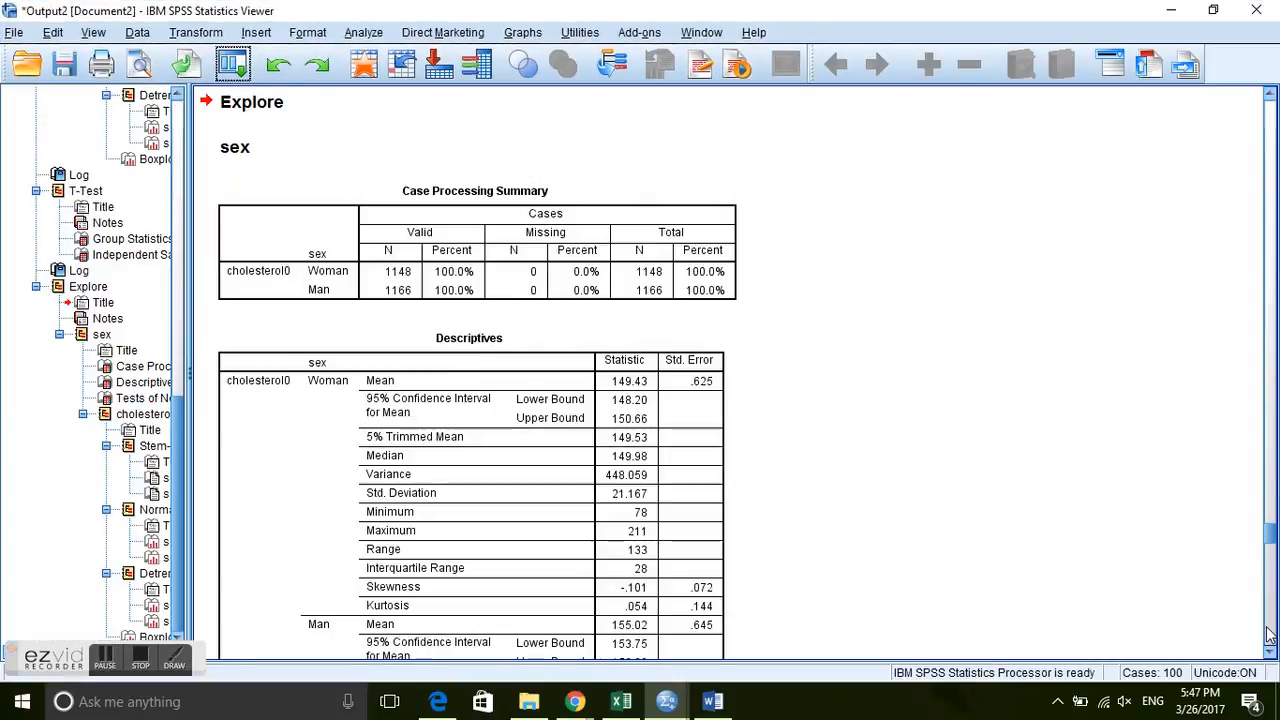
pyautogui.scroll(-3, 1262, 550)
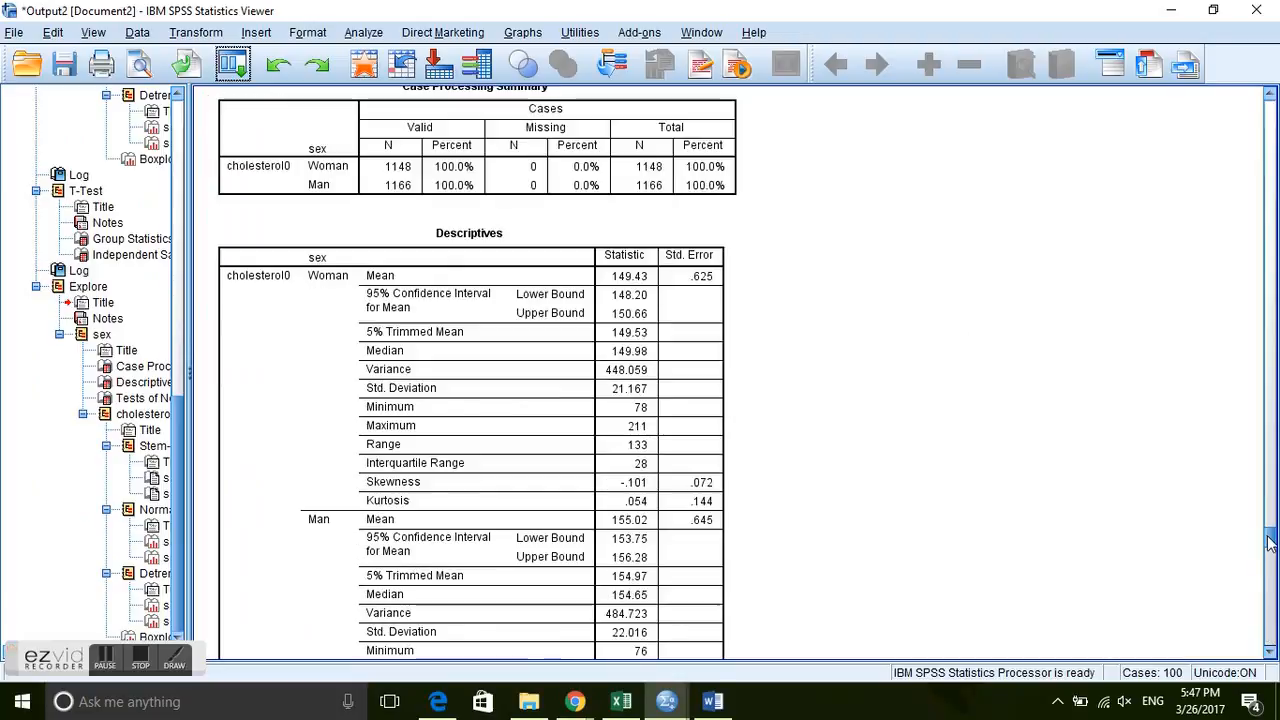
pyautogui.click(630, 440)
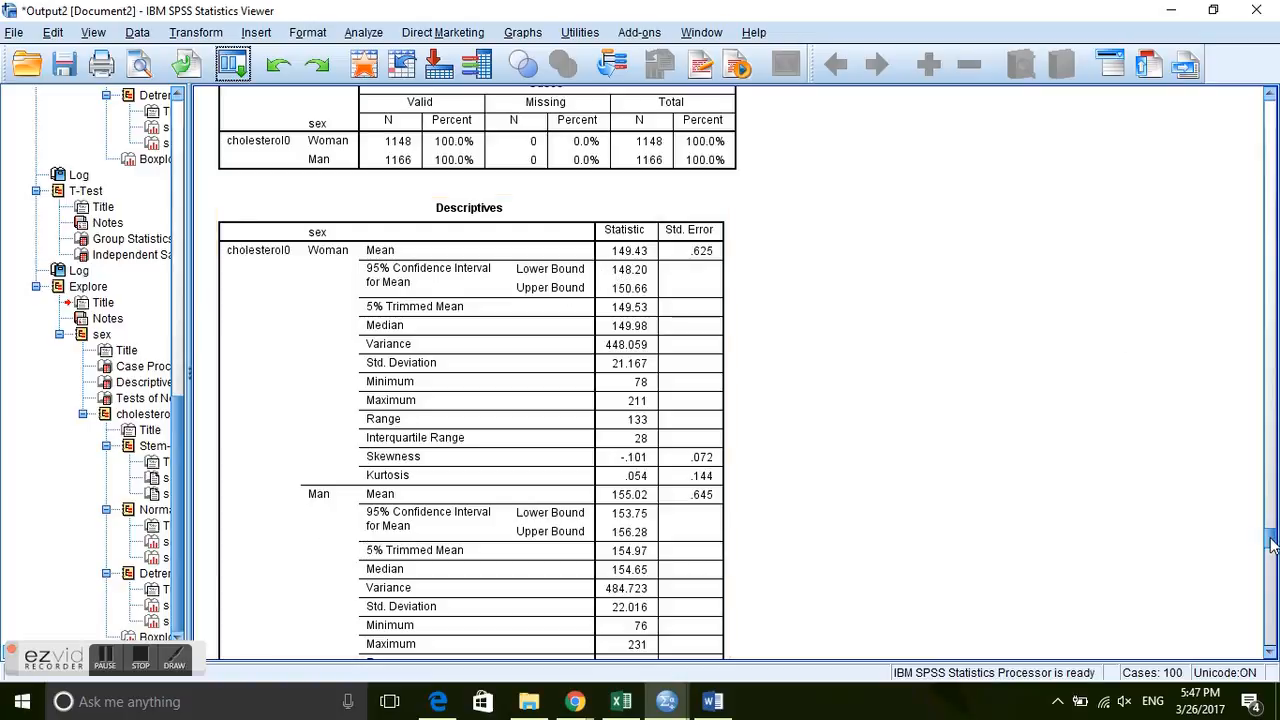
pyautogui.scroll(-1, 1272, 545)
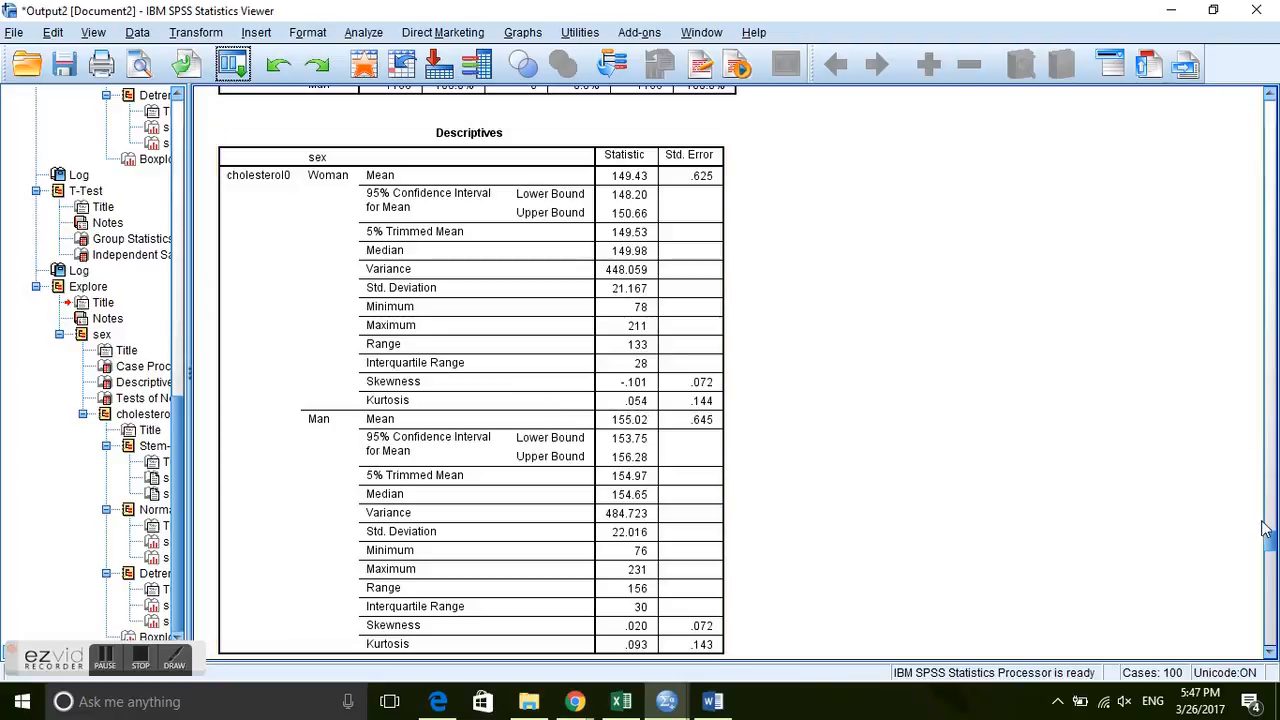
pyautogui.scroll(-3, 1270, 540)
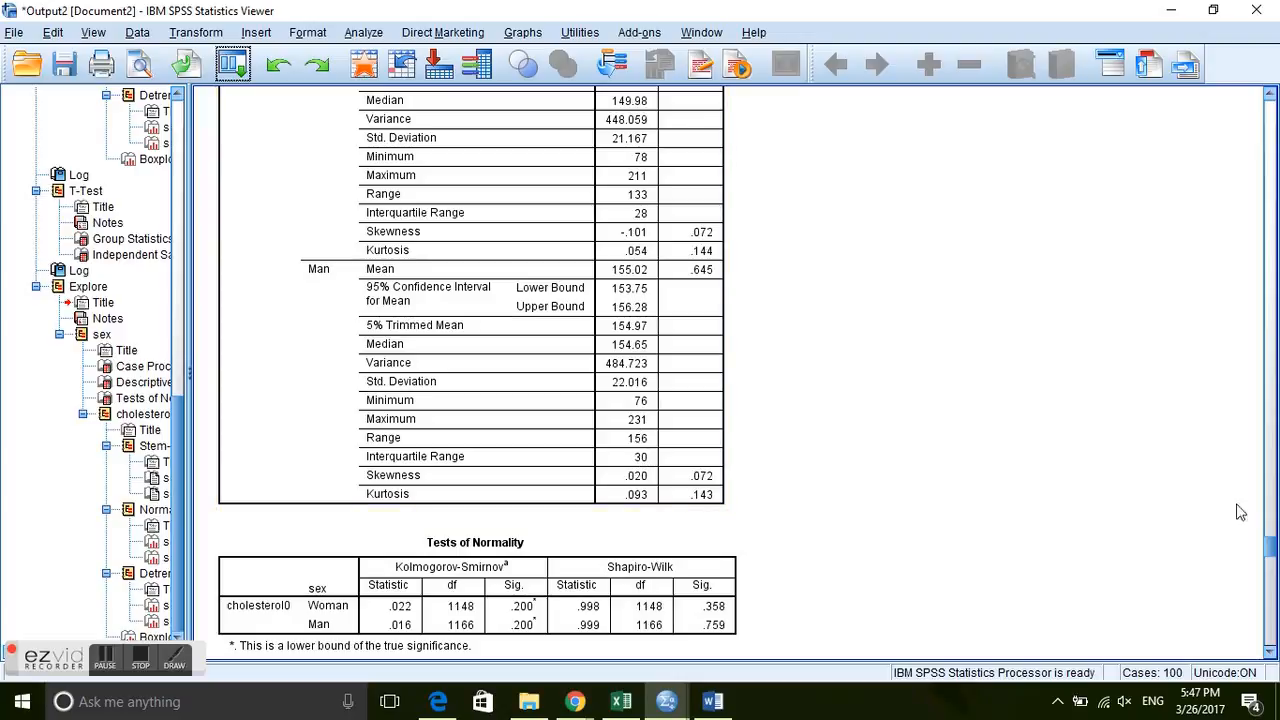
pyautogui.scroll(-2, 1272, 548)
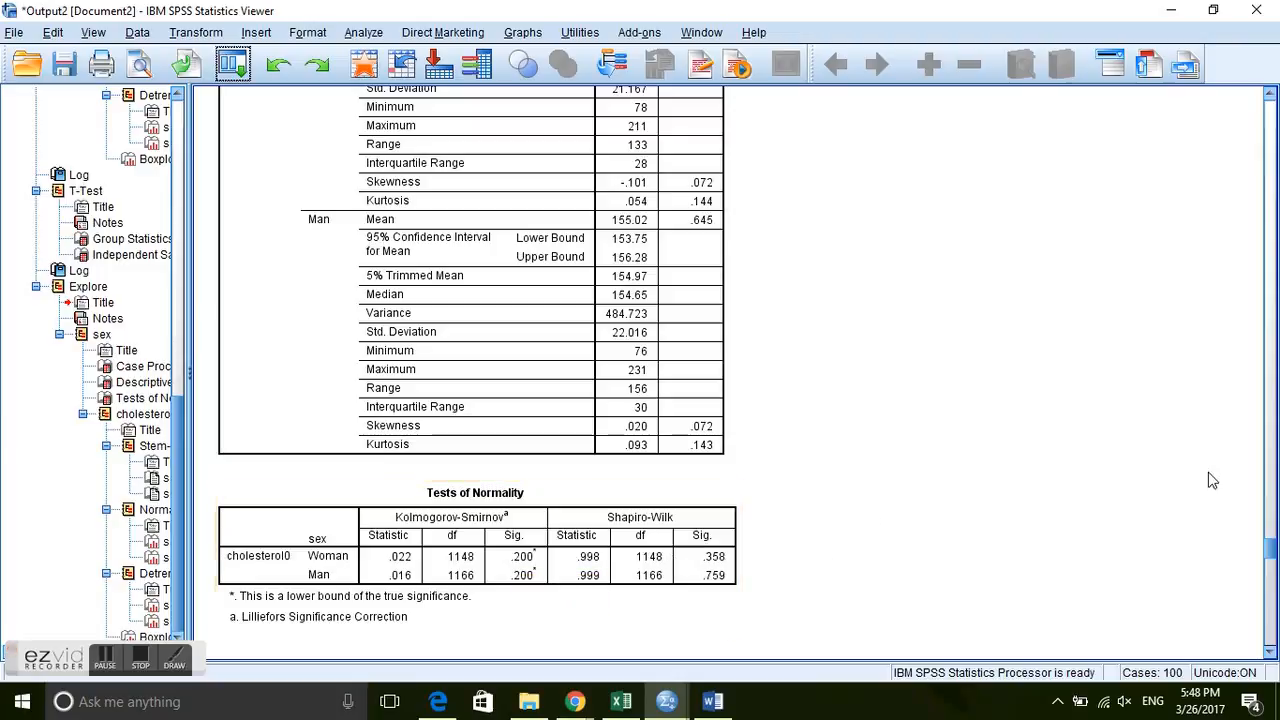
pyautogui.moveTo(1267, 546); pyautogui.dragTo(1270, 598)
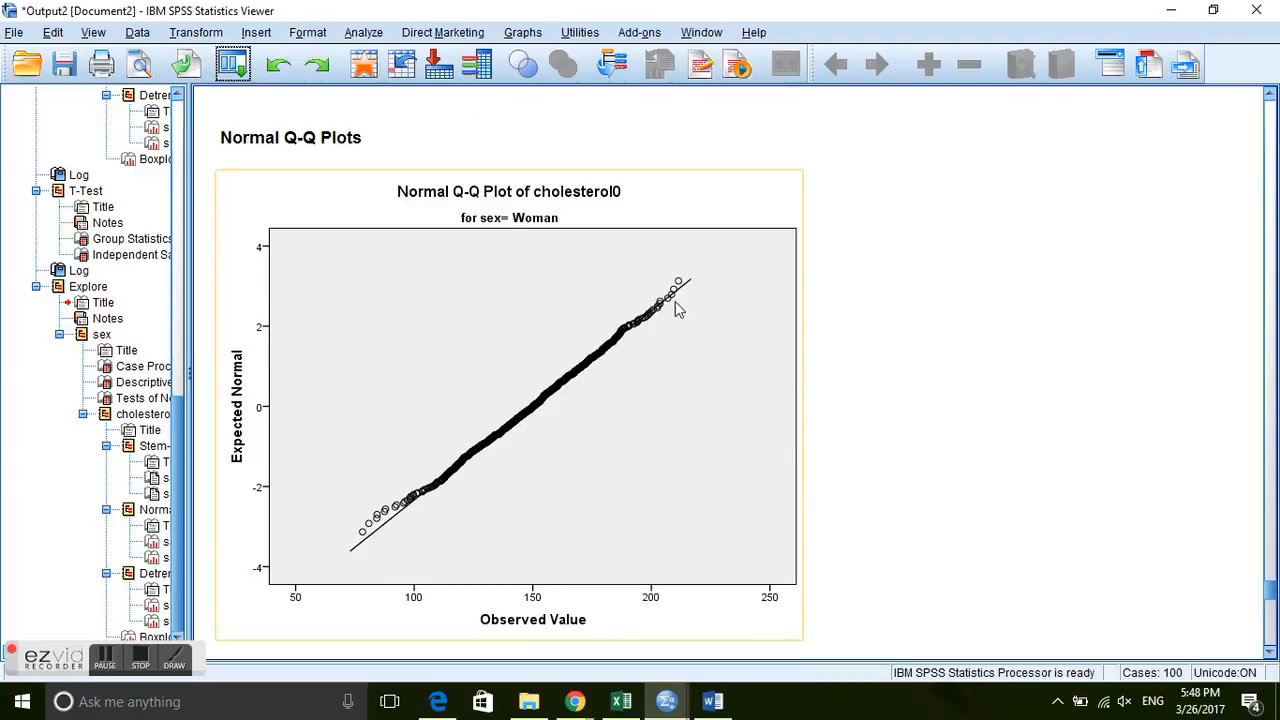
pyautogui.moveTo(1268, 597); pyautogui.dragTo(1270, 650)
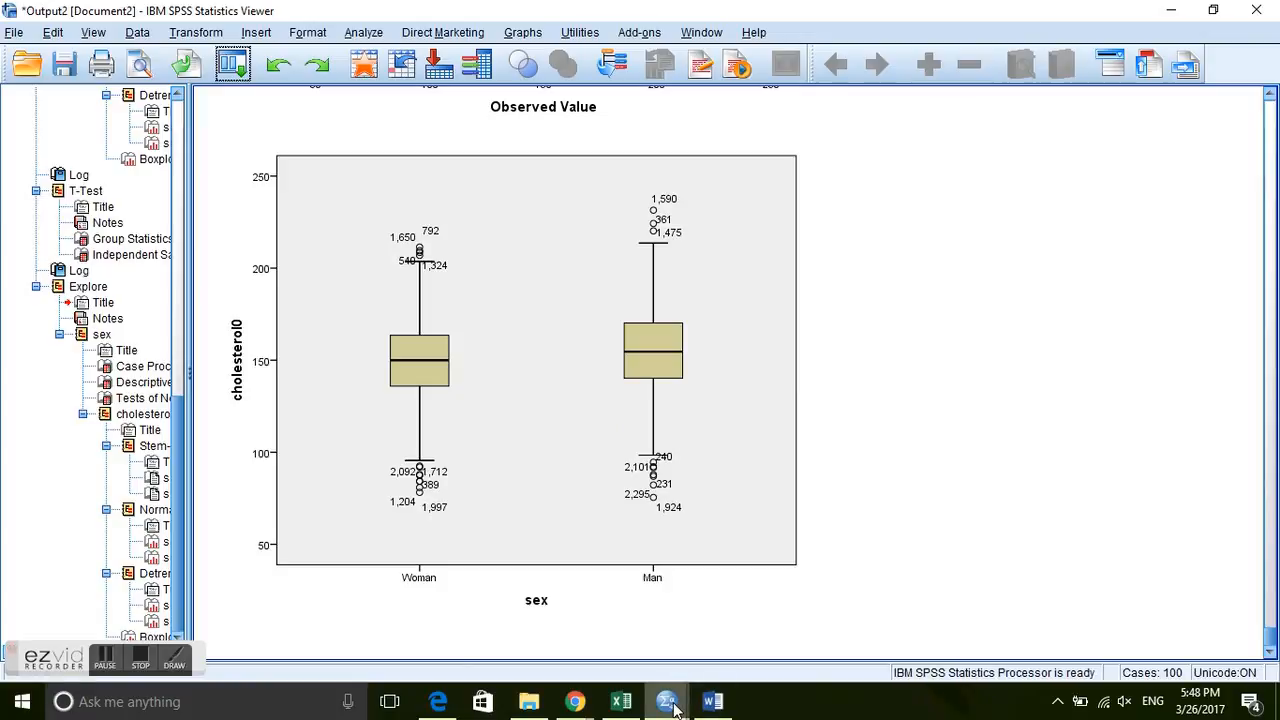
# Check the written normality, variance and t-test answers in Practice_3.docx in Word, and return to the SPSS output.
pyautogui.moveTo(712, 701)
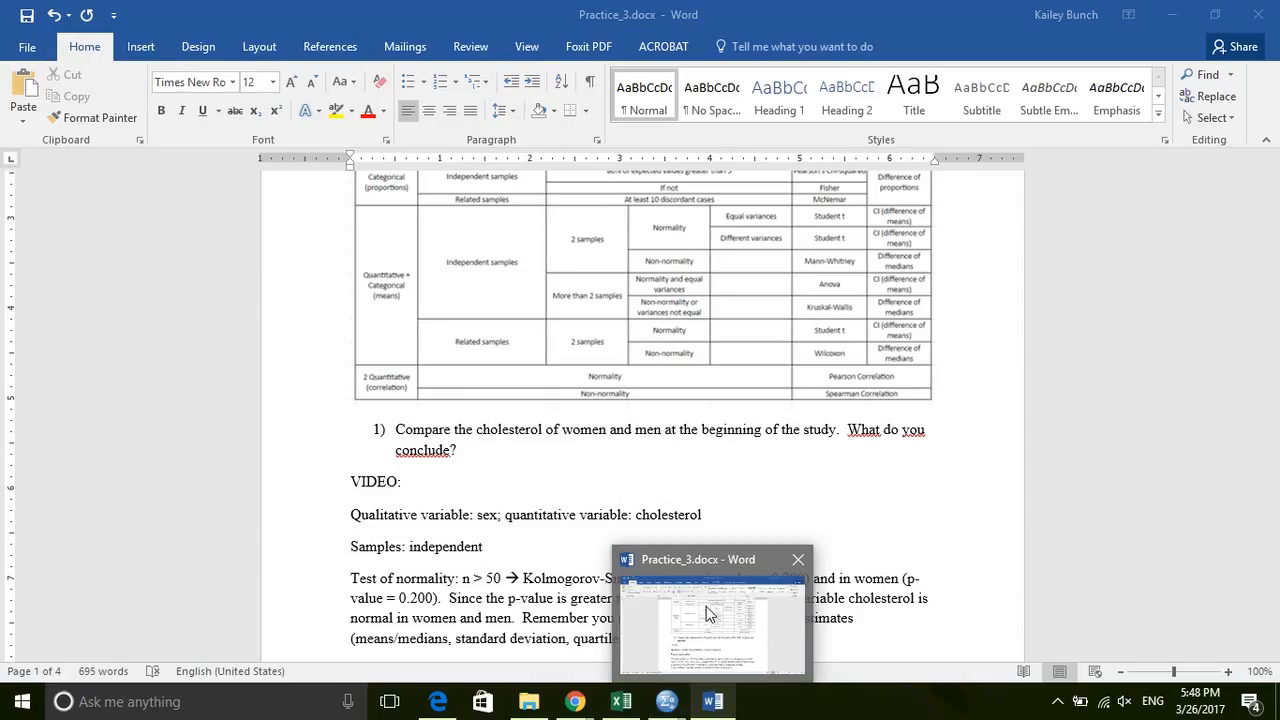
pyautogui.click(706, 606)
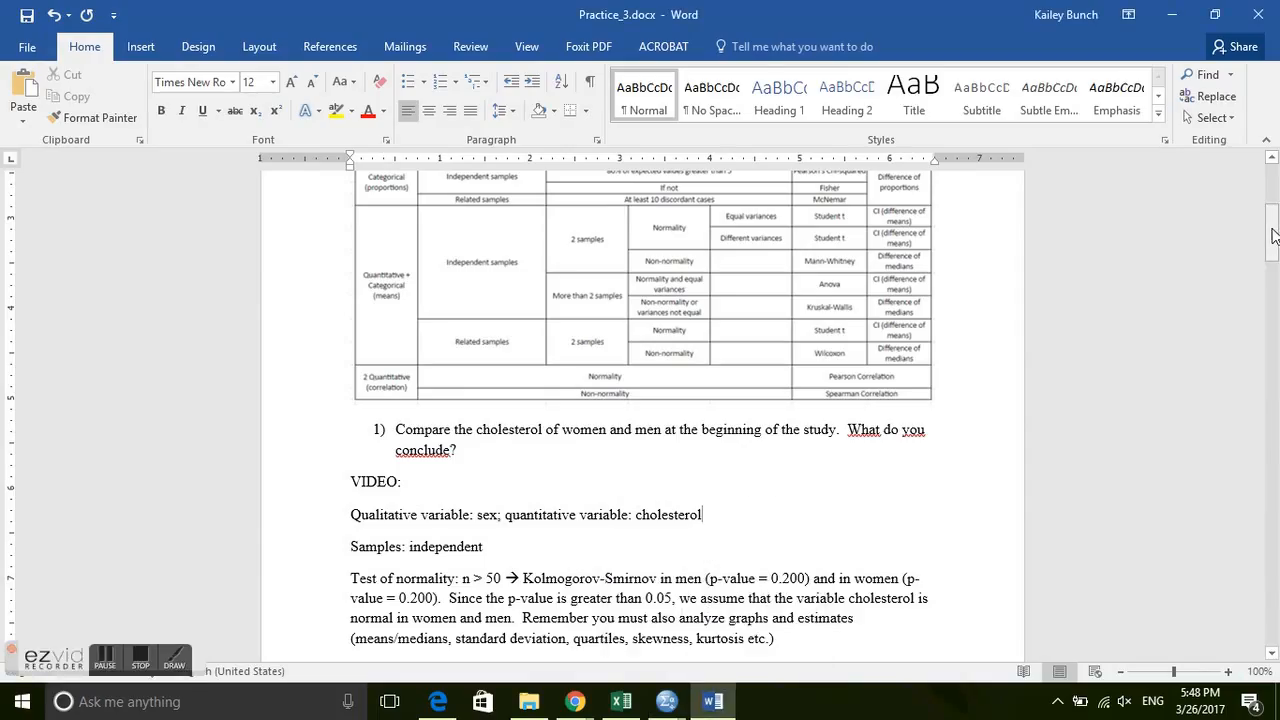
pyautogui.moveTo(1272, 234); pyautogui.dragTo(1272, 255)
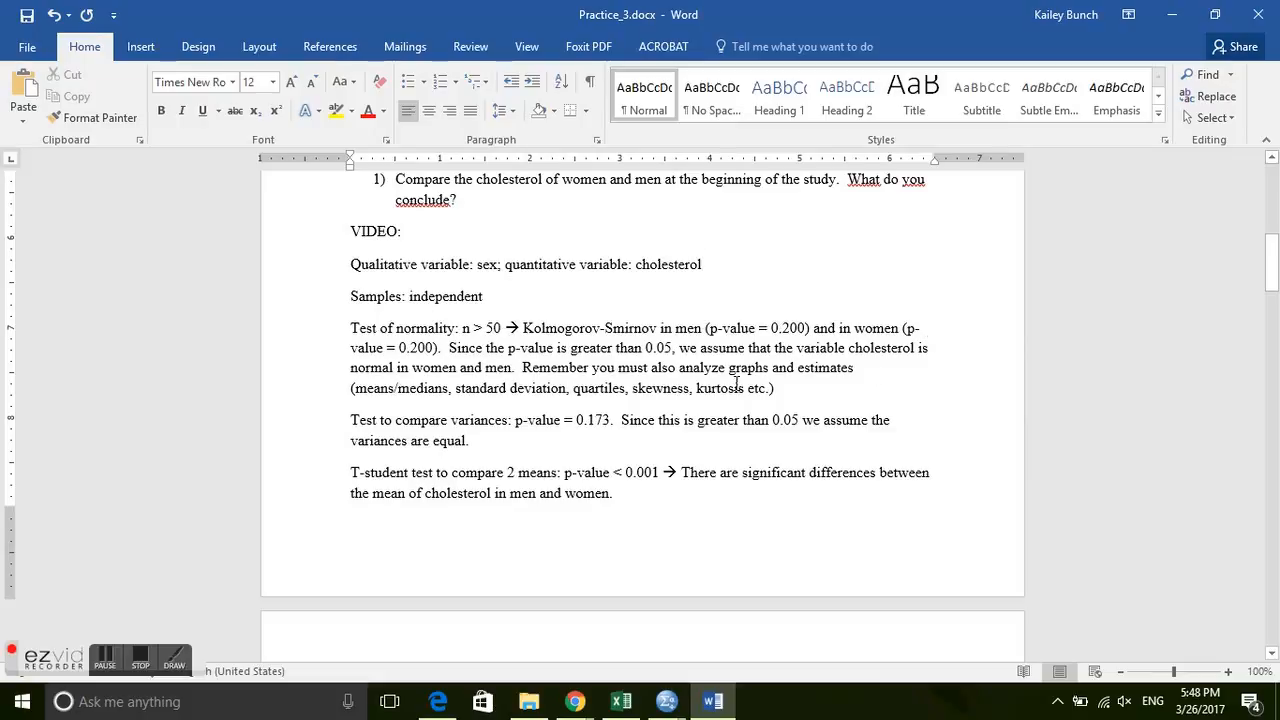
pyautogui.moveTo(666, 702)
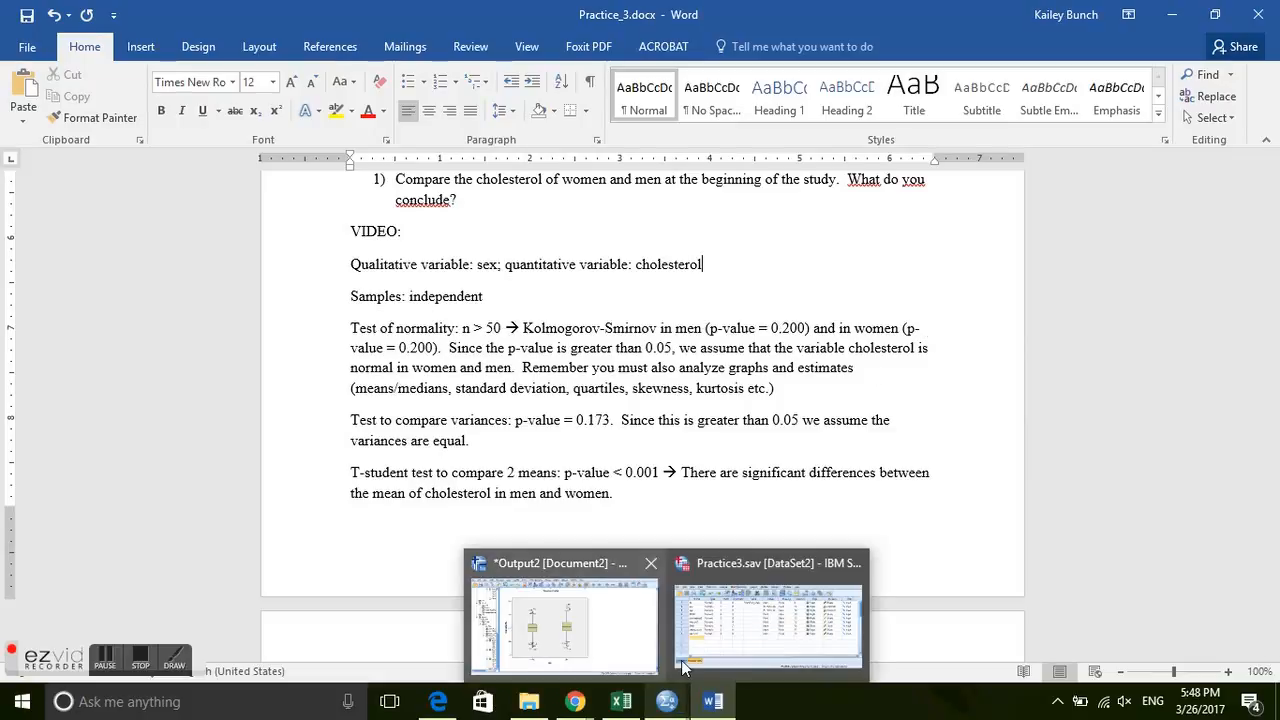
pyautogui.click(606, 614)
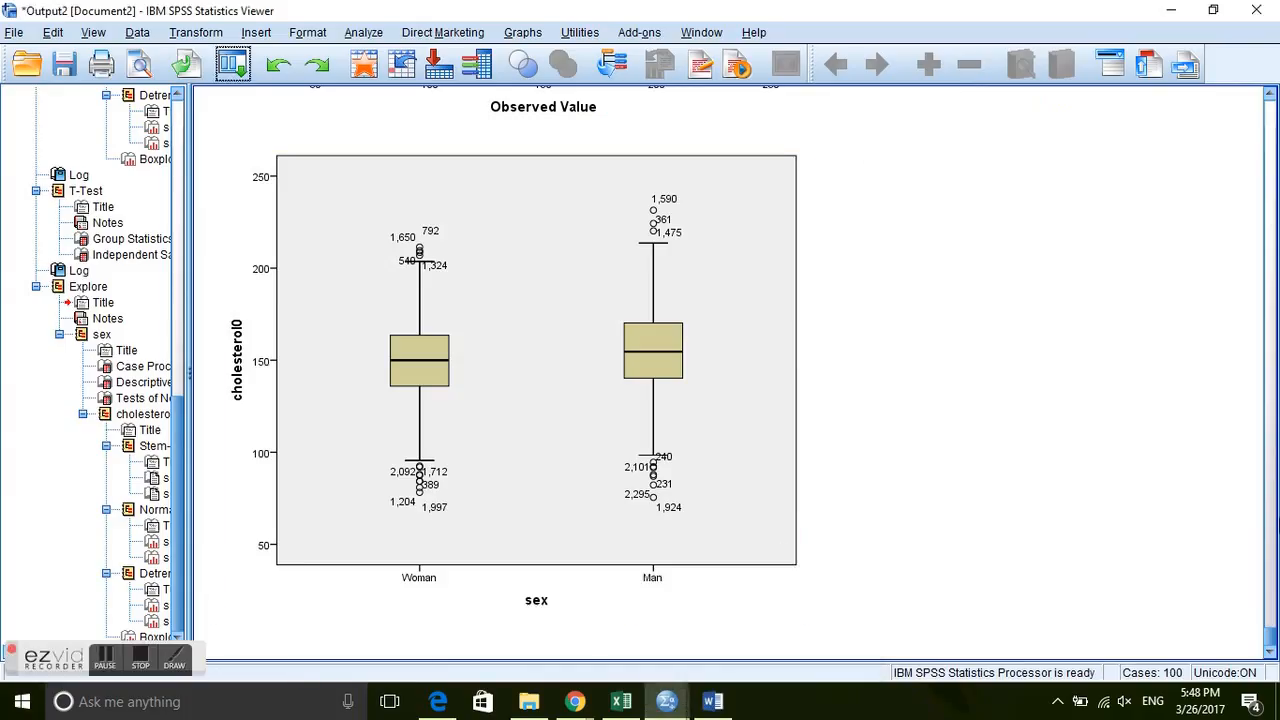
# Review the cholesterol0 normality tests and descriptives in the Explore output, and consult the test selection table in Practice_3.docx in Word.
pyautogui.moveTo(1270, 622); pyautogui.dragTo(1264, 500)
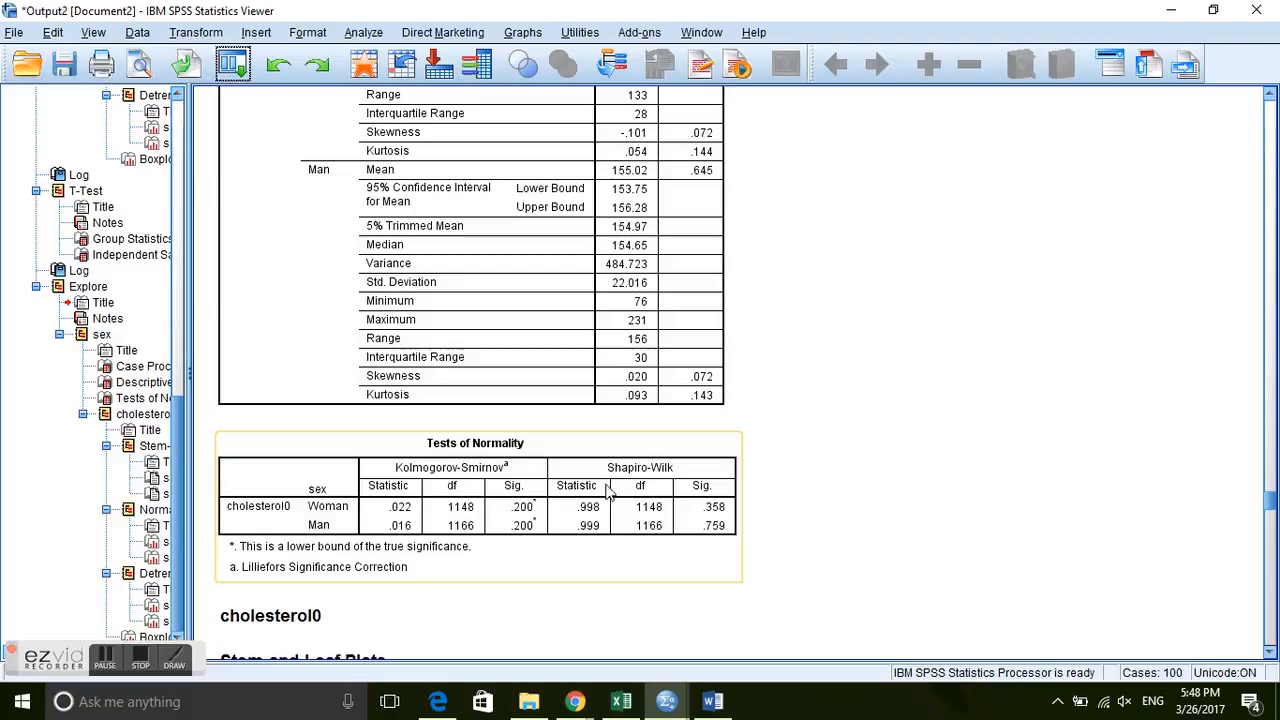
pyautogui.moveTo(1270, 505); pyautogui.dragTo(1270, 487)
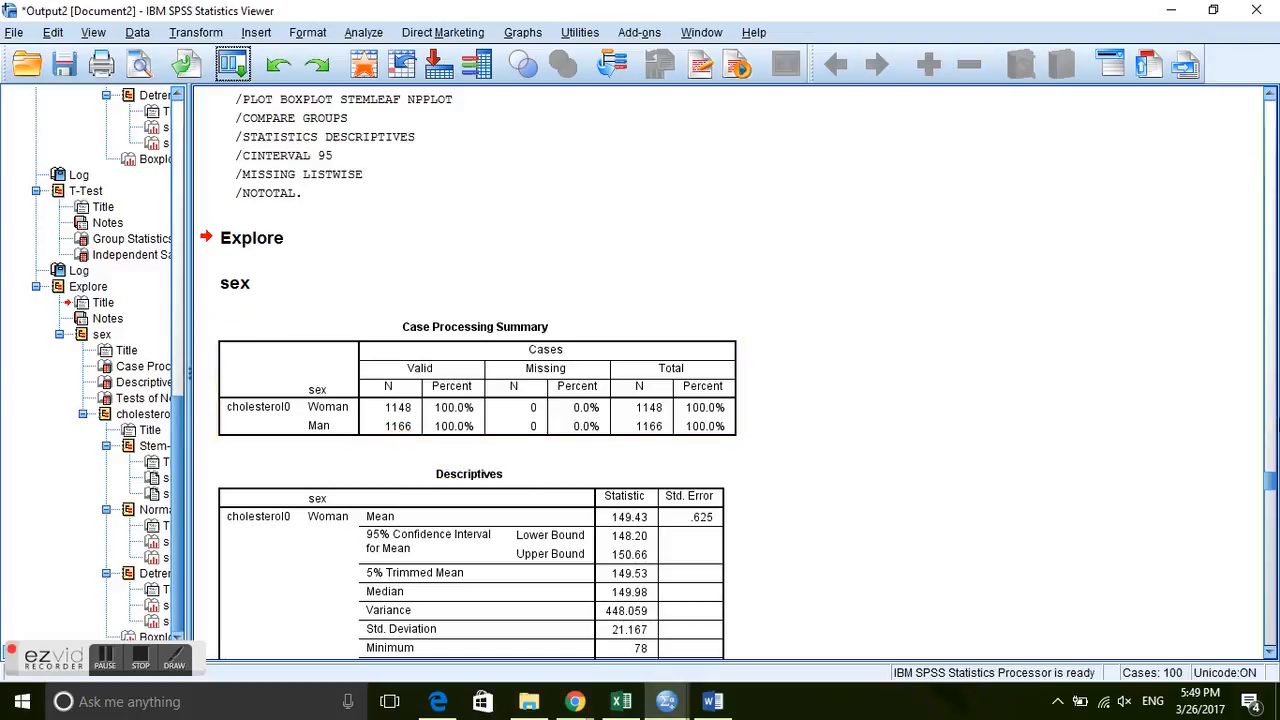
pyautogui.moveTo(1270, 492)
pyautogui.mouseDown()
pyautogui.moveTo(1272, 536)
pyautogui.moveTo(1271, 506)
pyautogui.mouseUp()
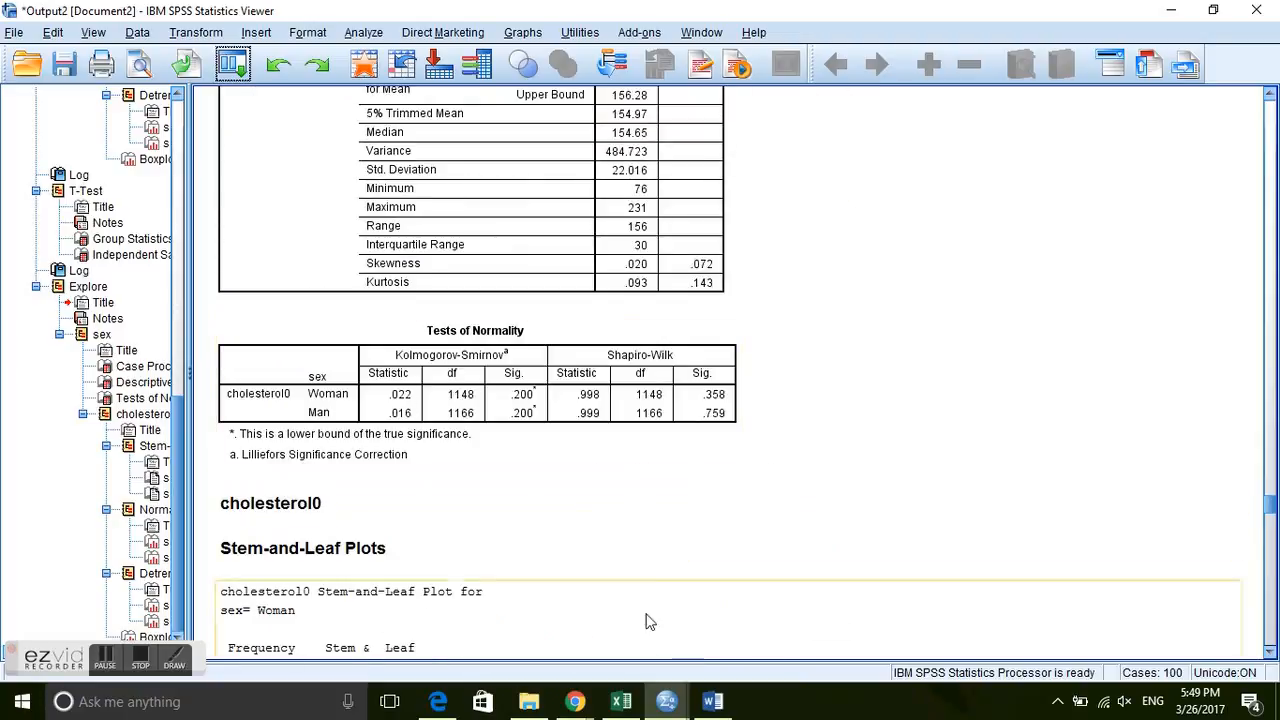
pyautogui.click(744, 656)
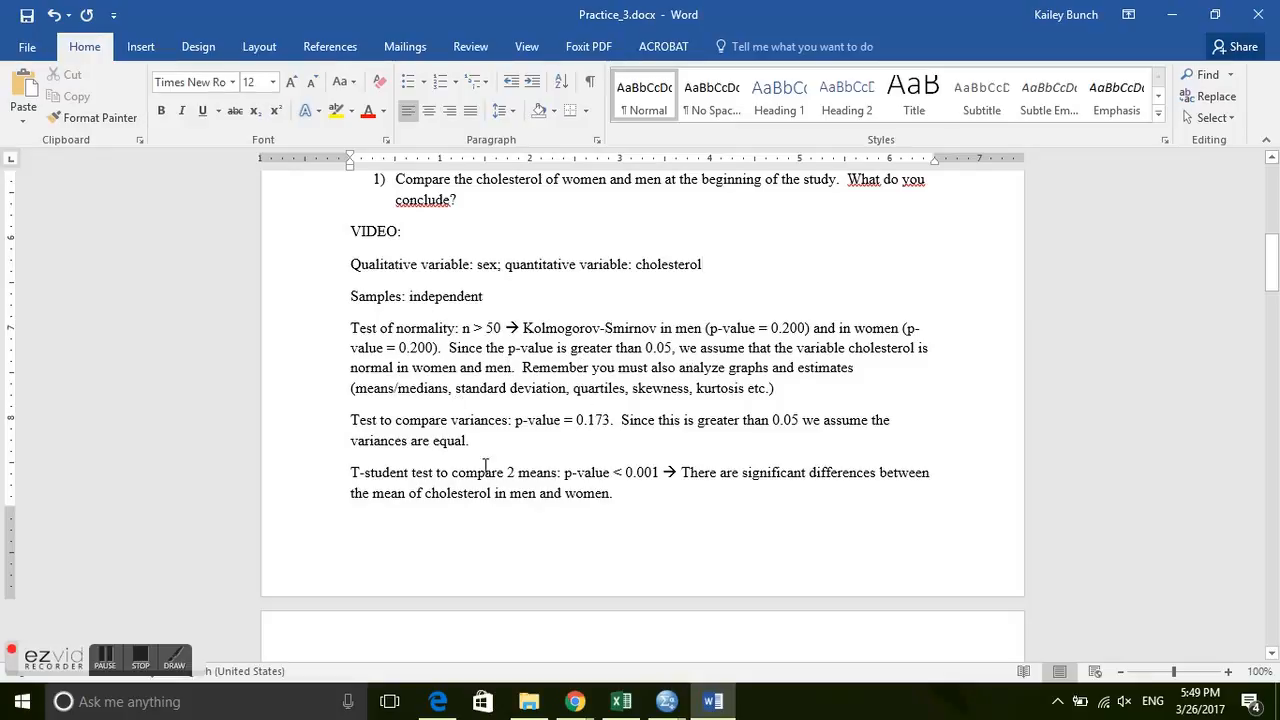
pyautogui.moveTo(1273, 262); pyautogui.dragTo(1273, 210)
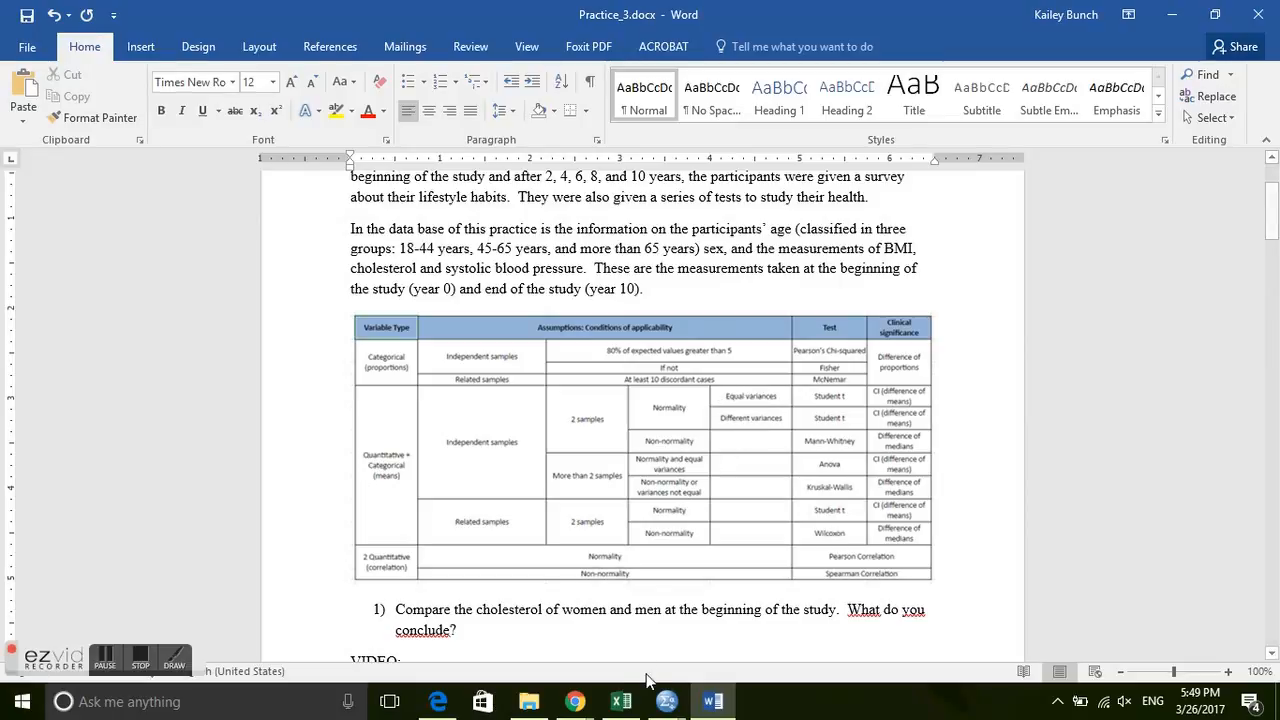
# Switch to the Practice3.sav data in SPSS, start an Independent-Samples T Test and reset its previous settings.
pyautogui.moveTo(660, 700)
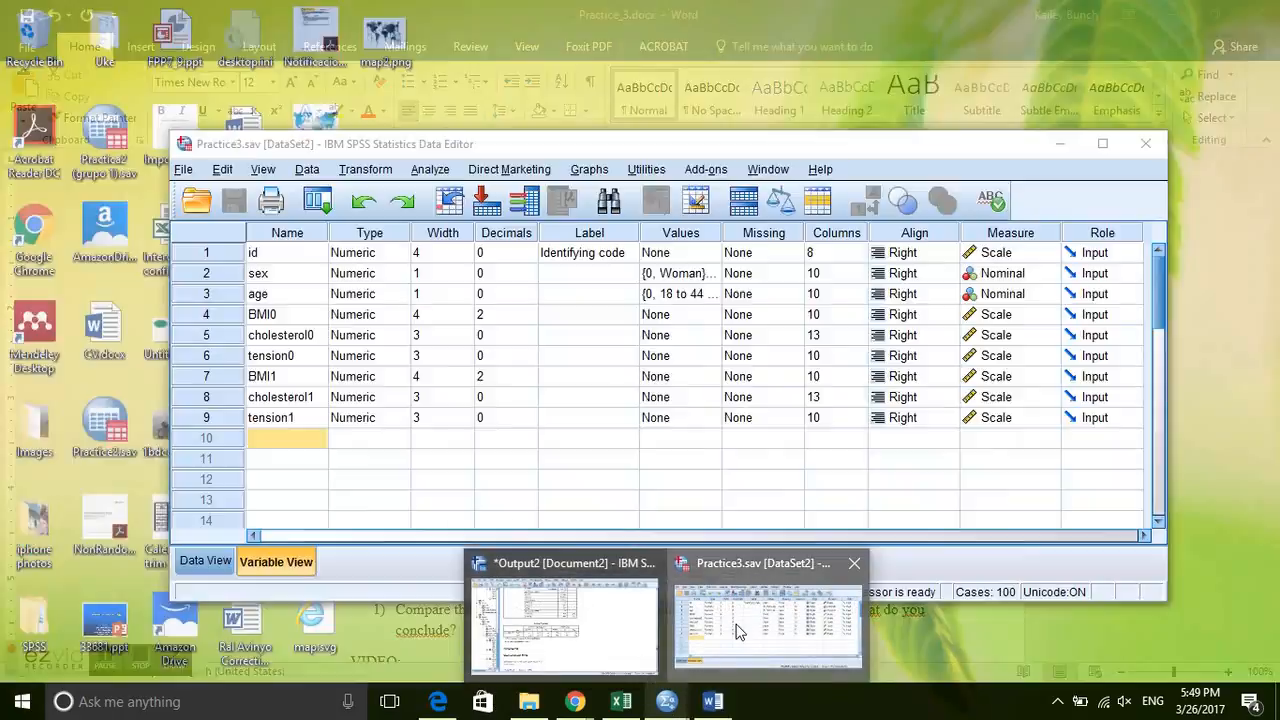
pyautogui.click(765, 620)
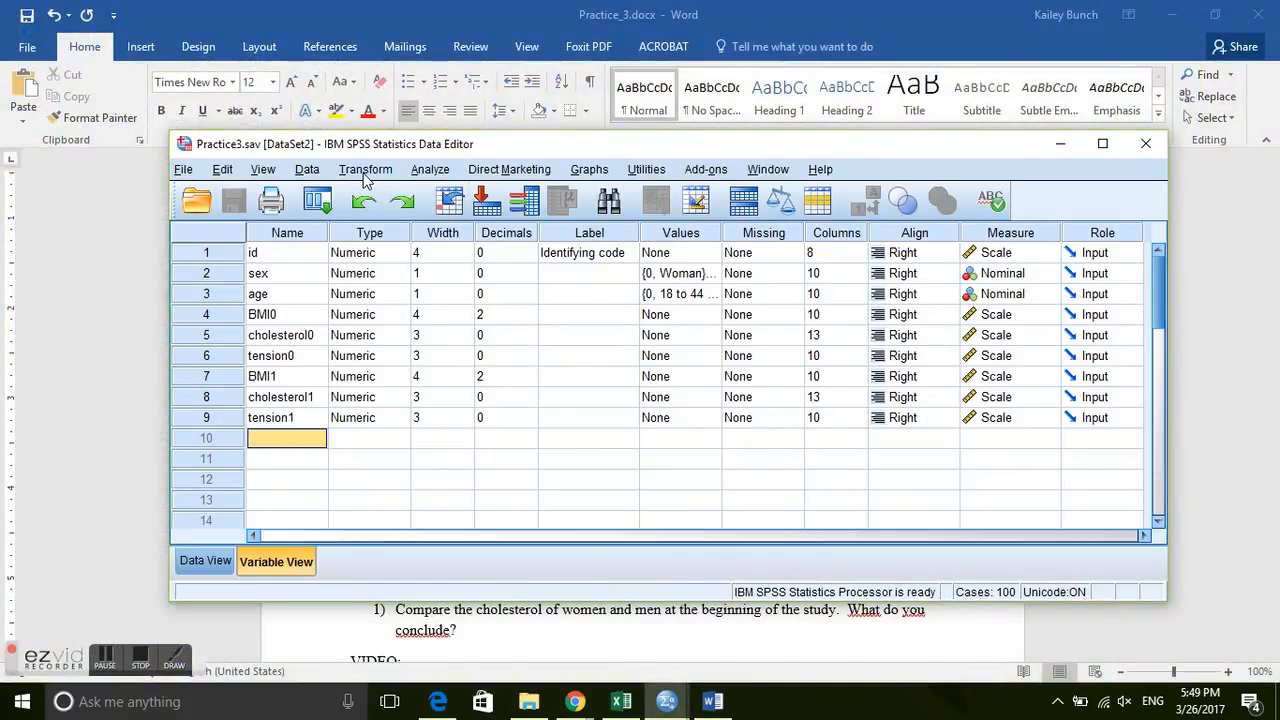
pyautogui.click(424, 176)
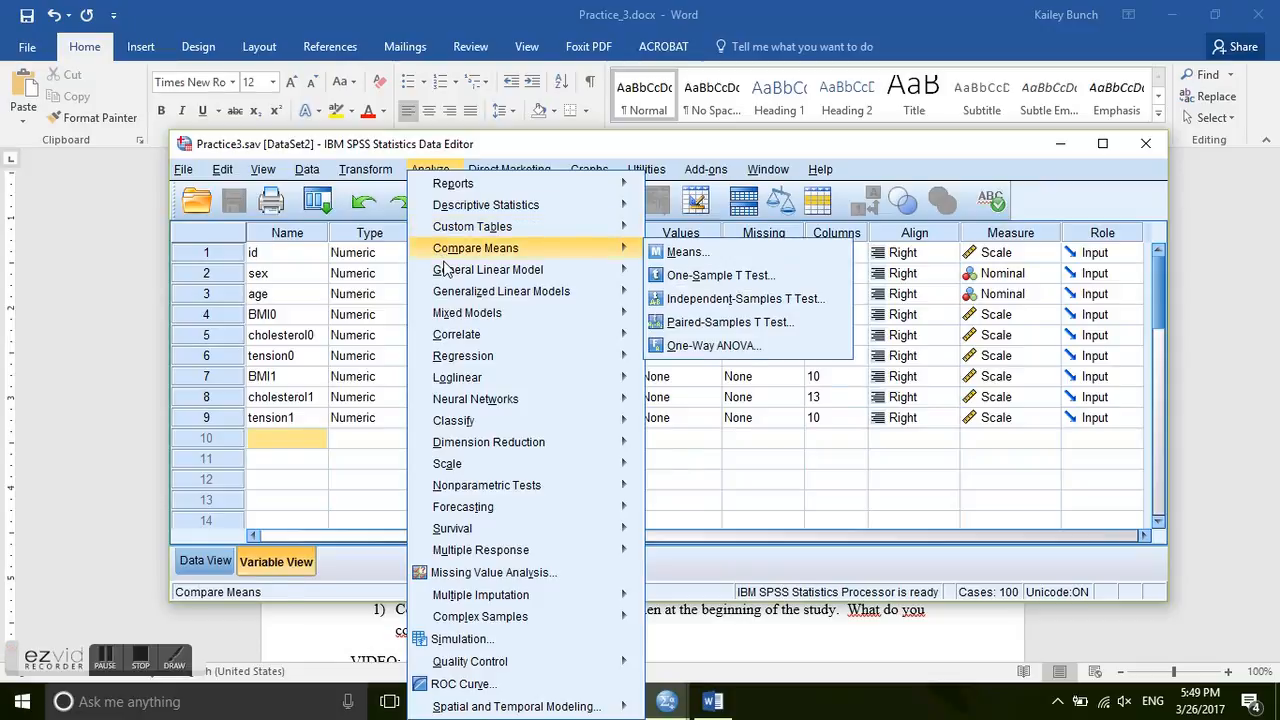
pyautogui.moveTo(465, 300)
pyautogui.moveTo(499, 251)
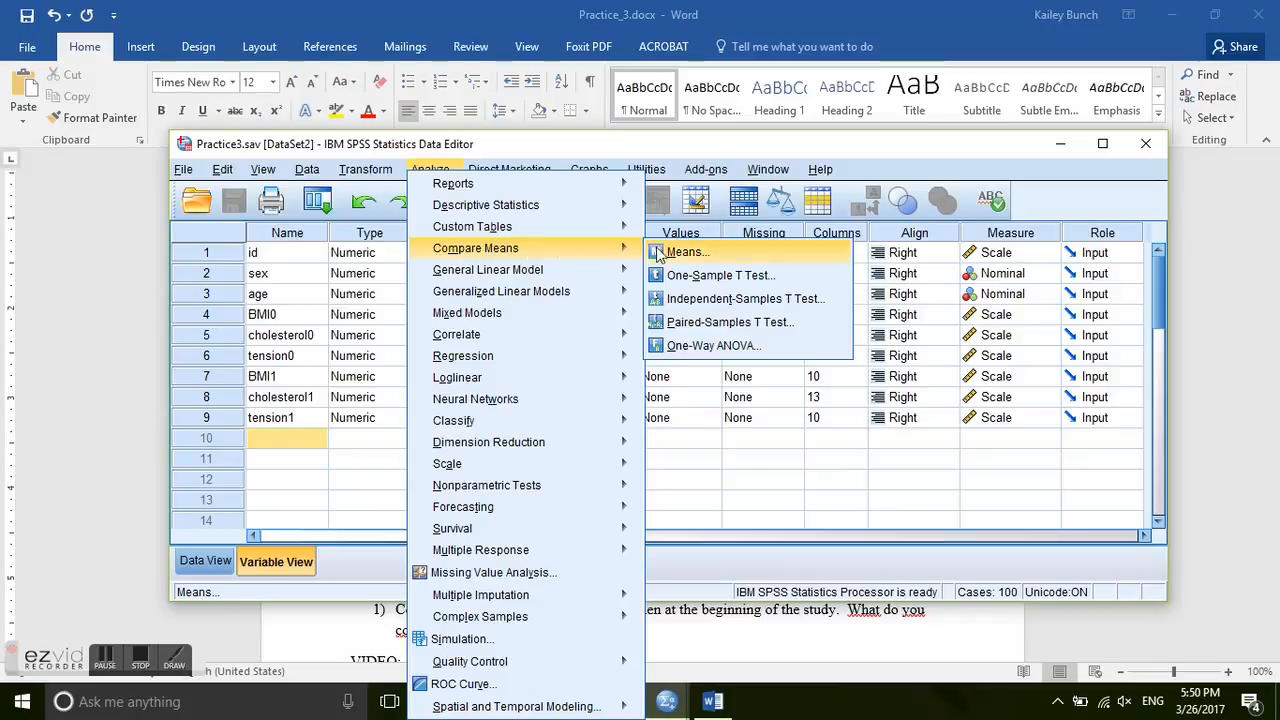
pyautogui.click(716, 299)
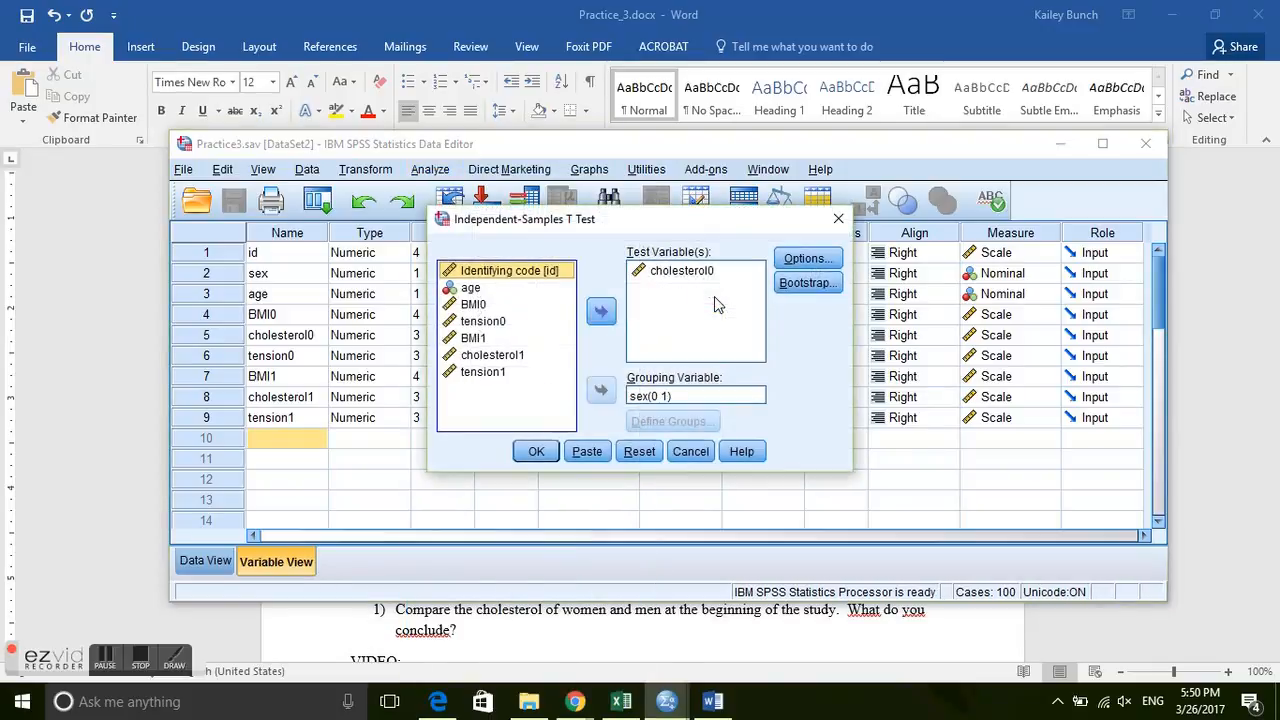
pyautogui.click(636, 451)
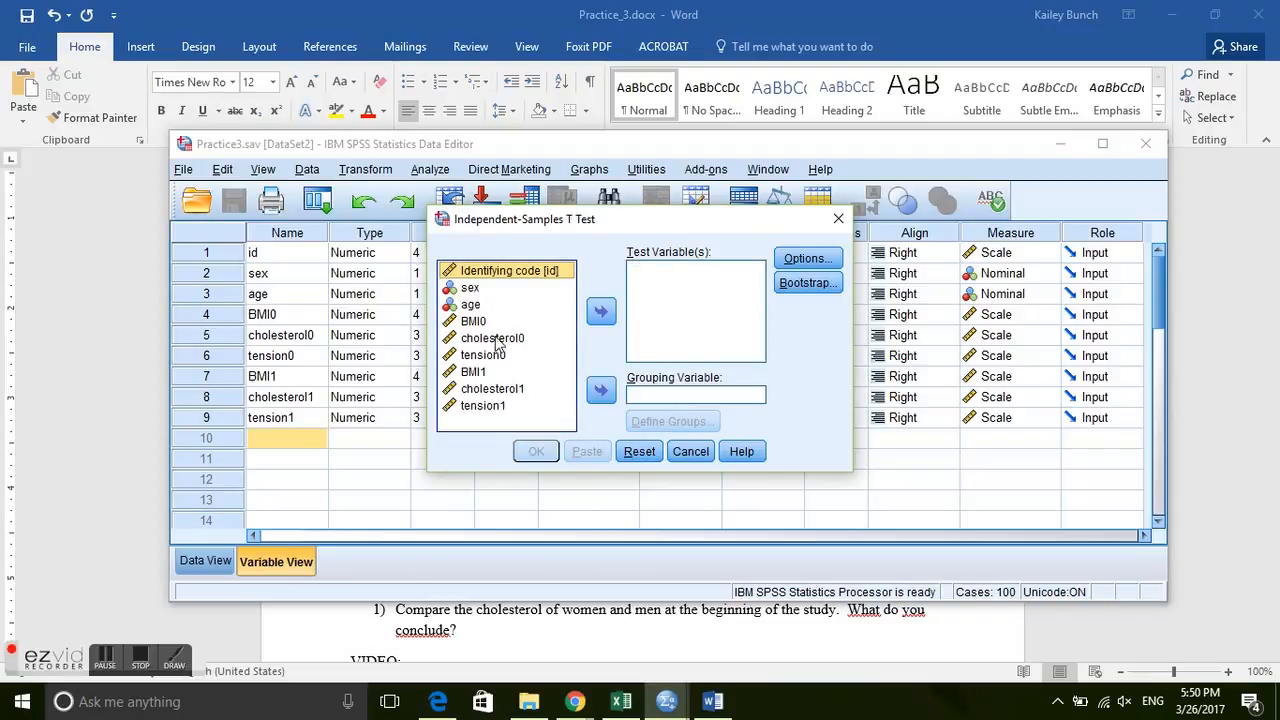
# Assign cholesterol0 as the test variable and sex as the grouping variable in the Independent-Samples T Test.
pyautogui.click(497, 340)
pyautogui.click(600, 311)
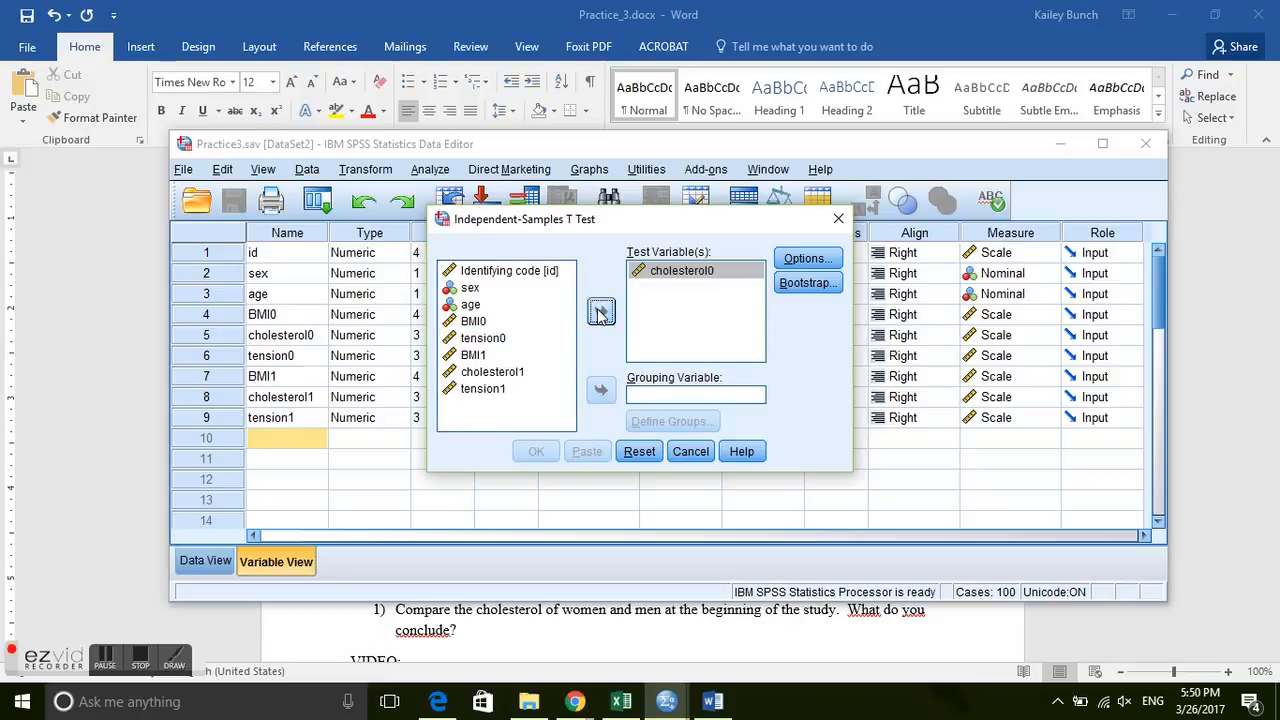
pyautogui.click(470, 290)
pyautogui.click(605, 396)
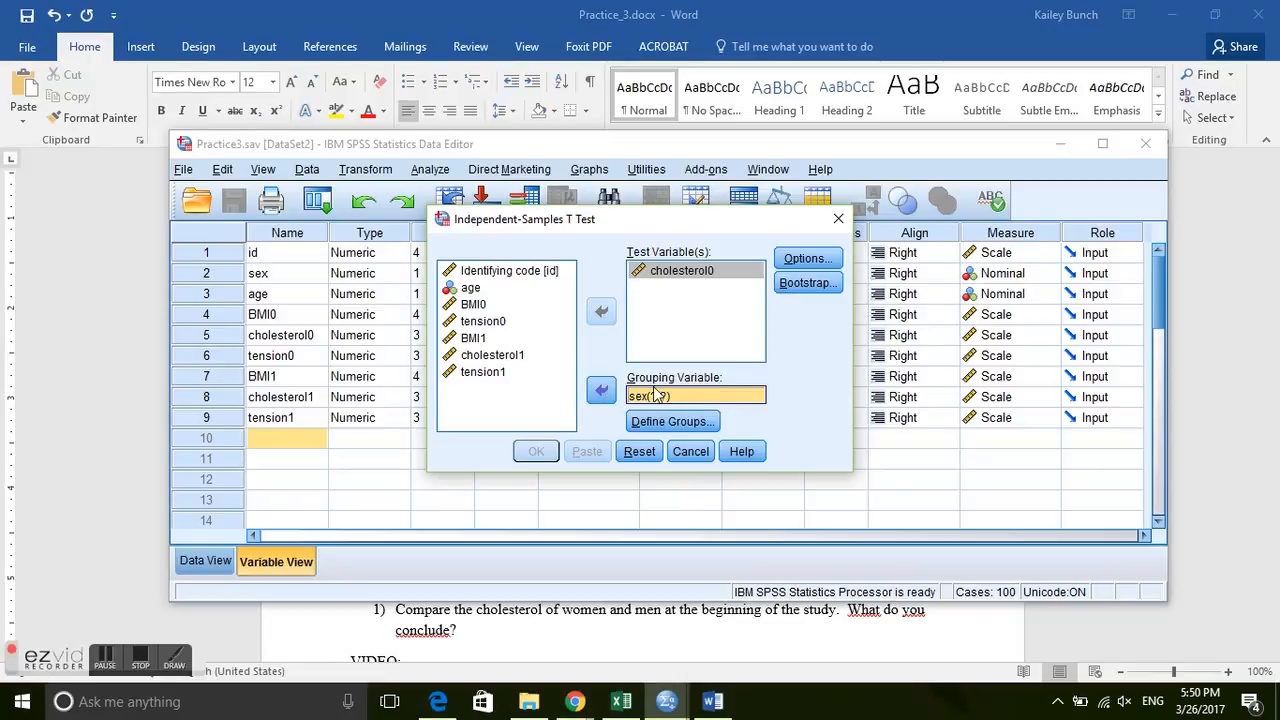
pyautogui.moveTo(620, 226); pyautogui.dragTo(437, 370)
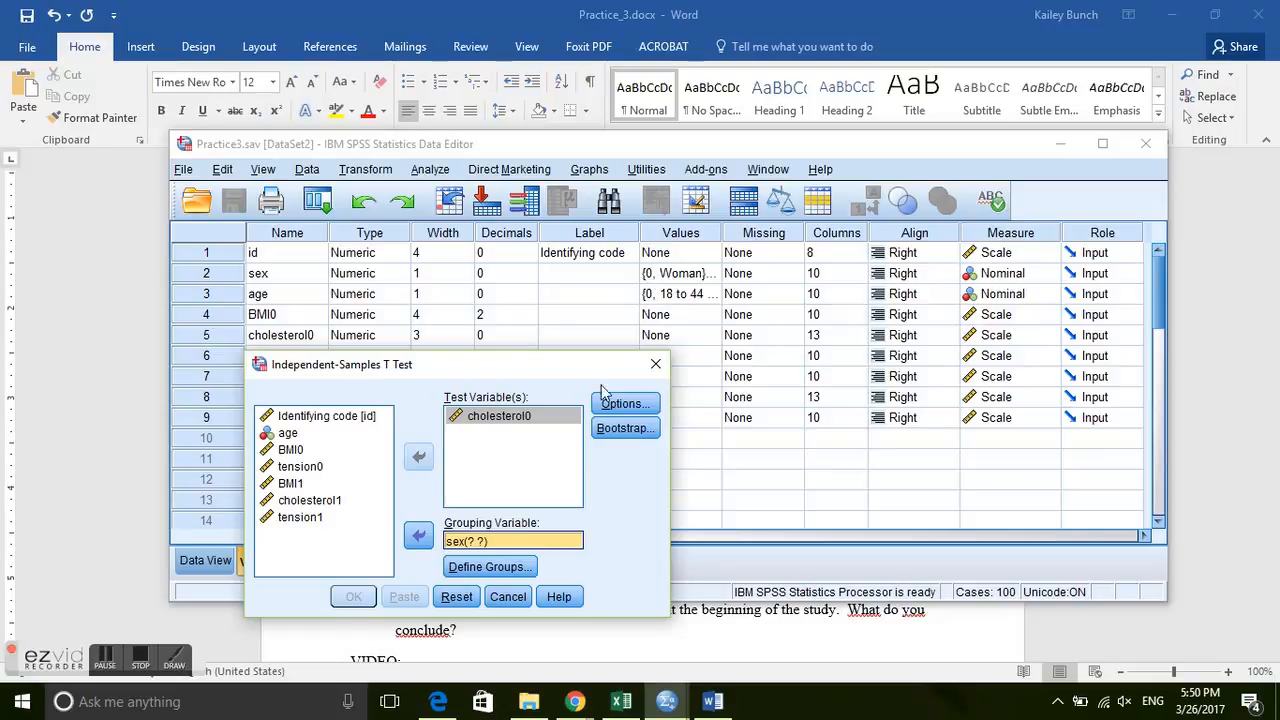
# Define the sex groups as 0 and 1, and run the Independent-Samples T Test.
pyautogui.click(490, 567)
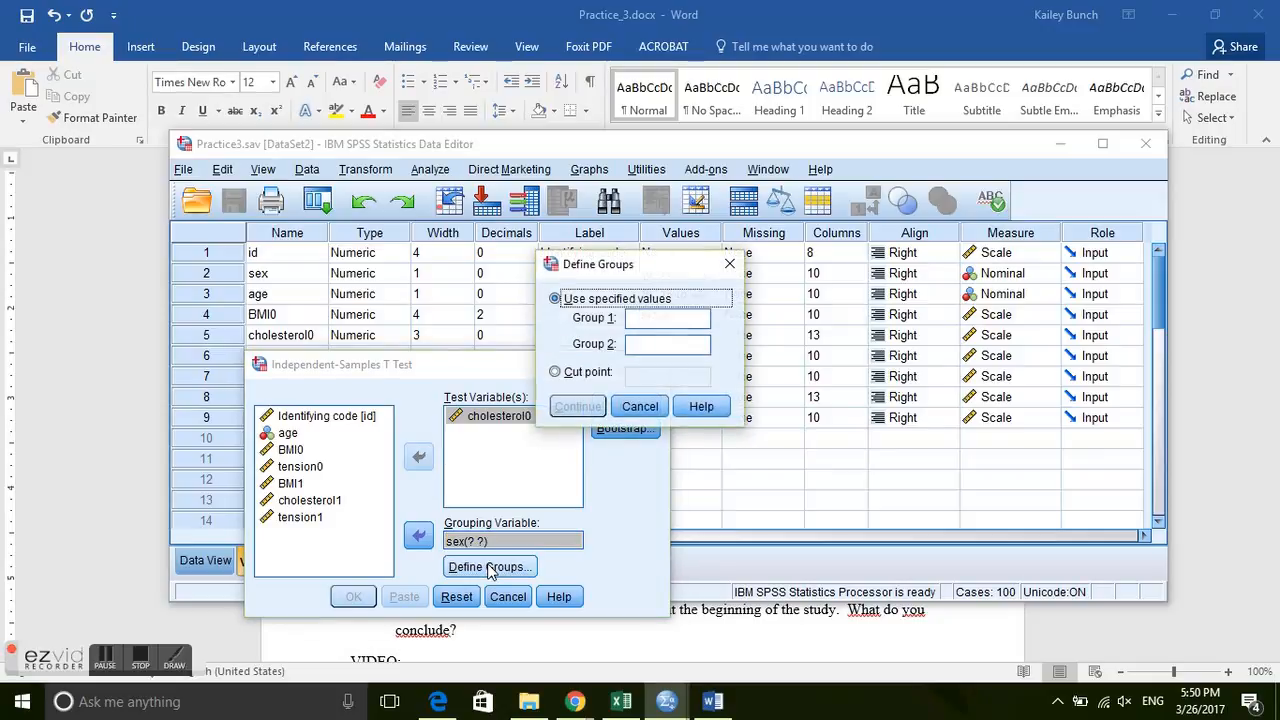
pyautogui.click(650, 319)
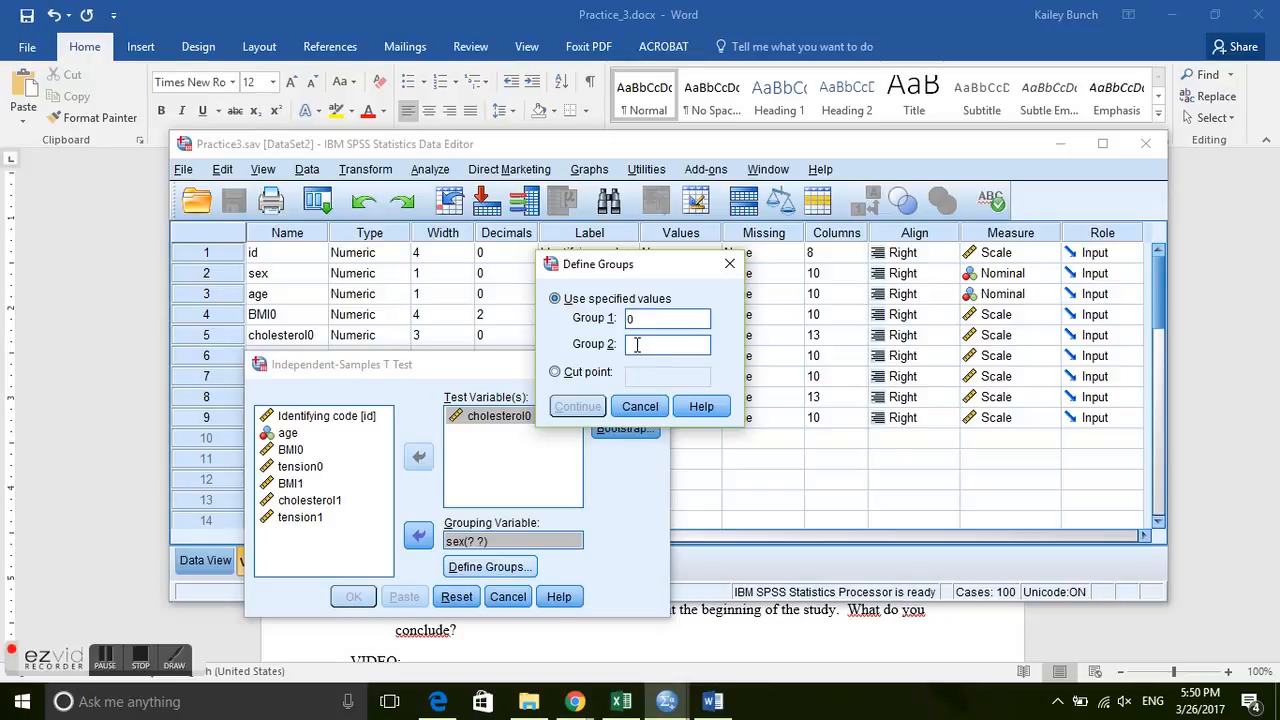
pyautogui.write('1')
pyautogui.click(578, 406)
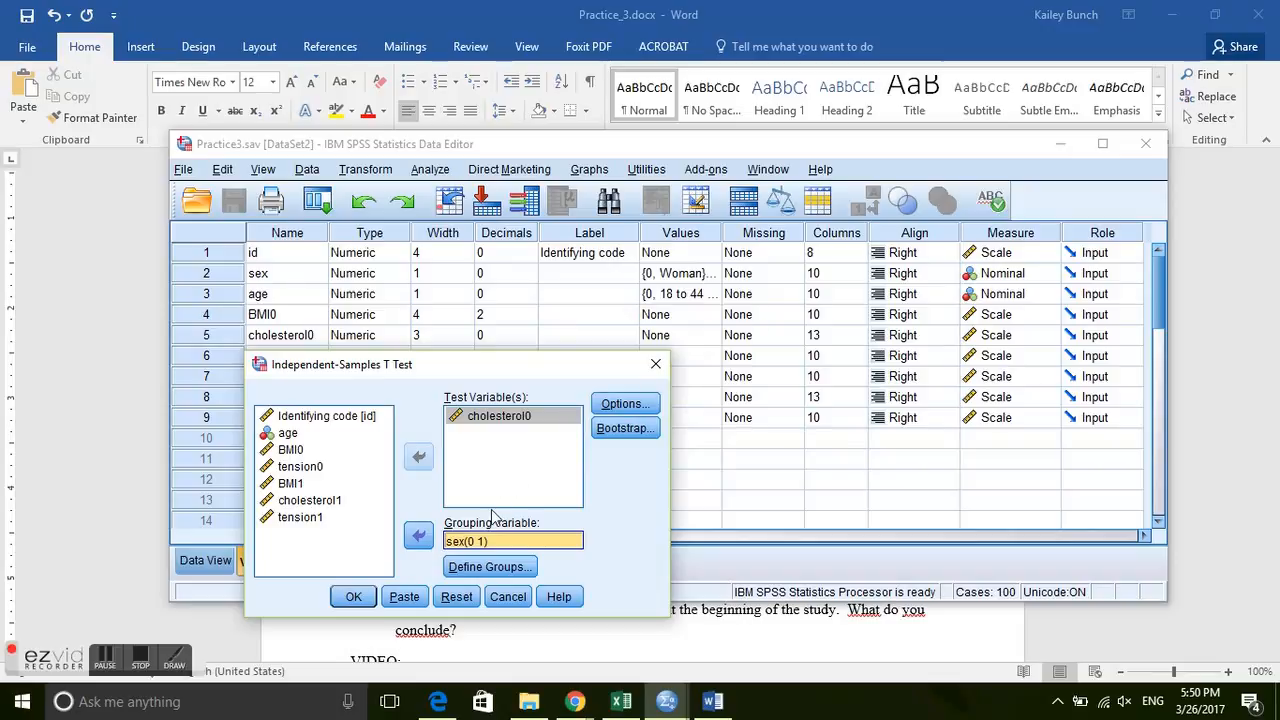
pyautogui.click(352, 596)
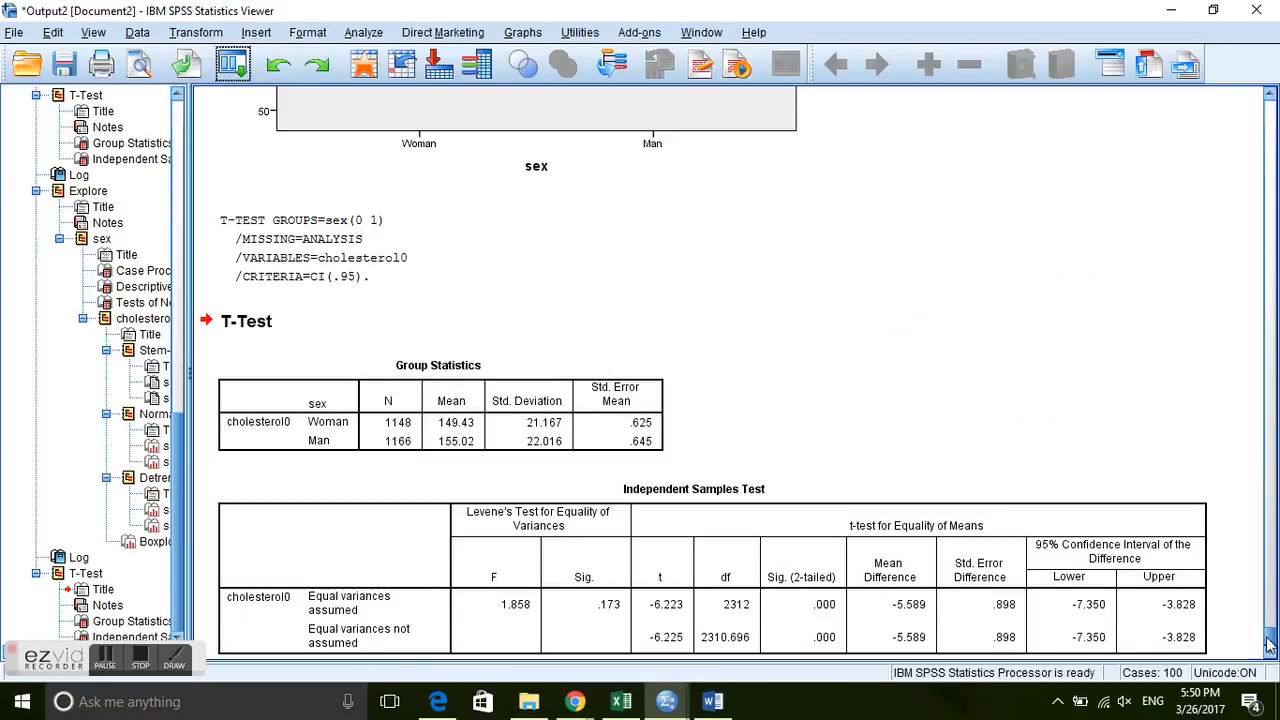
# Examine the Group Statistics and Independent Samples Test output, and bring up the cholesterol results table in Practice_3.docx in Word.
pyautogui.moveTo(1269, 639); pyautogui.dragTo(1270, 646)
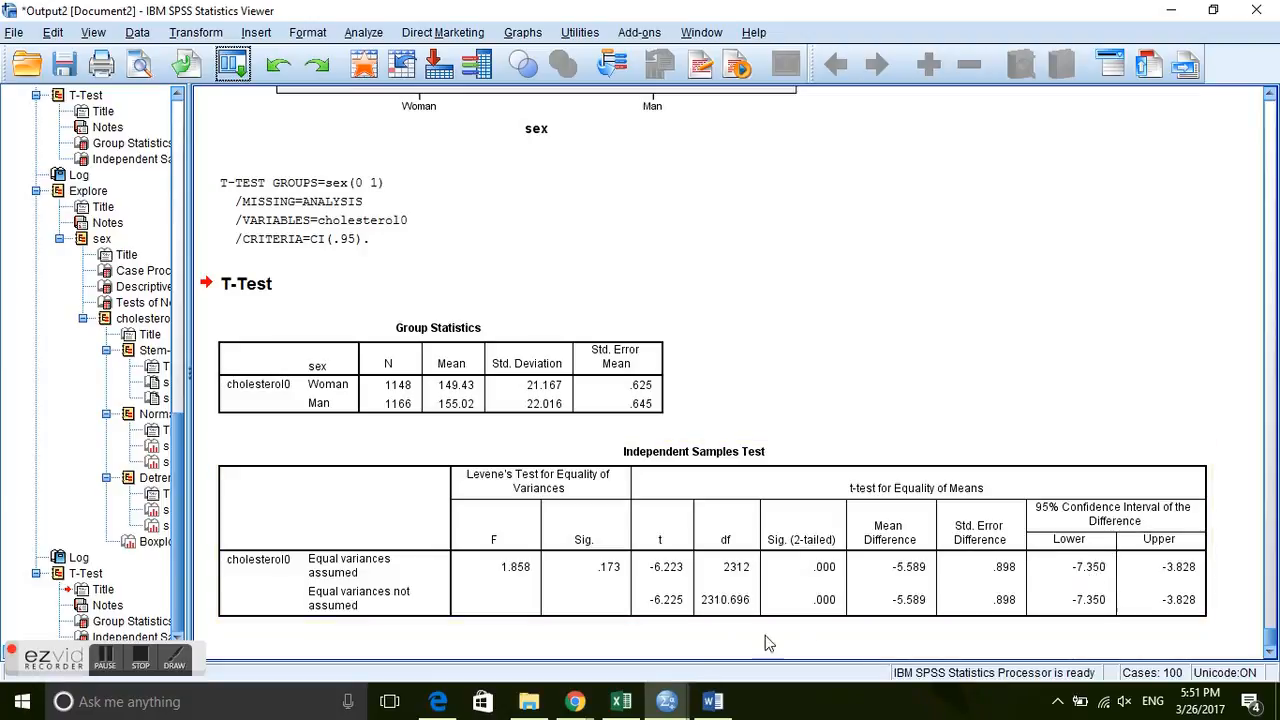
pyautogui.click(712, 701)
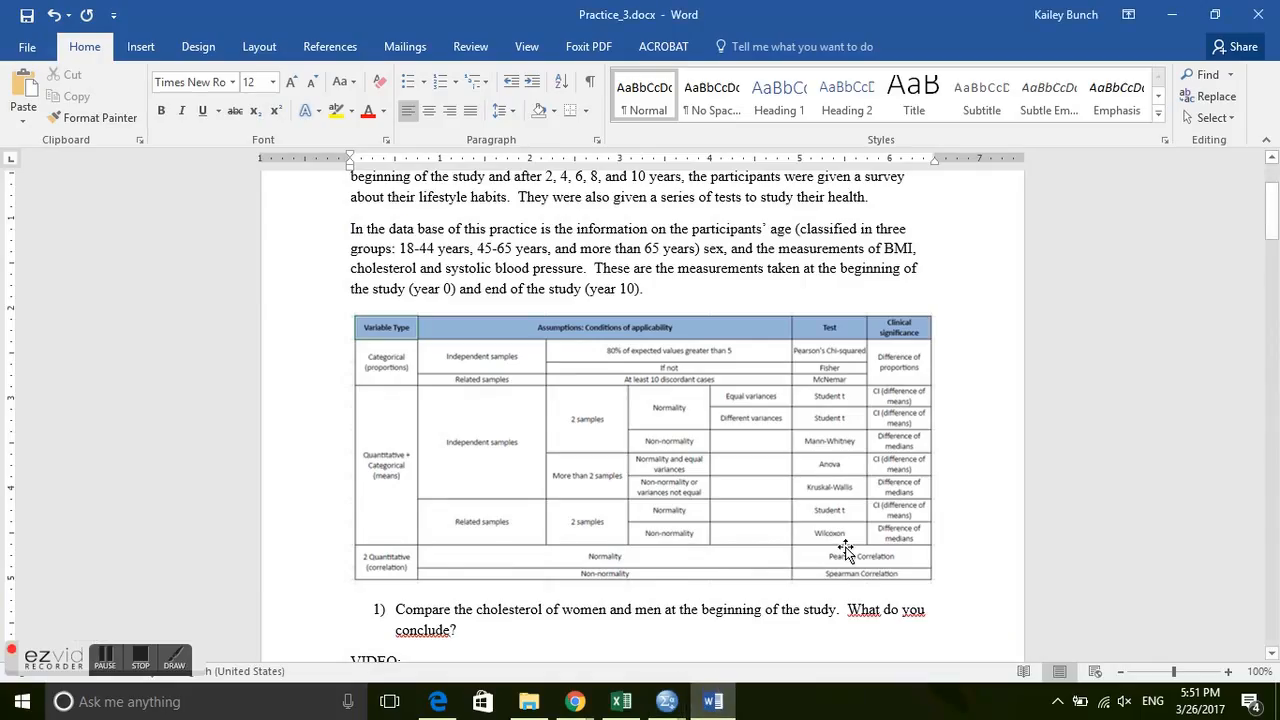
pyautogui.moveTo(1272, 212); pyautogui.dragTo(1277, 301)
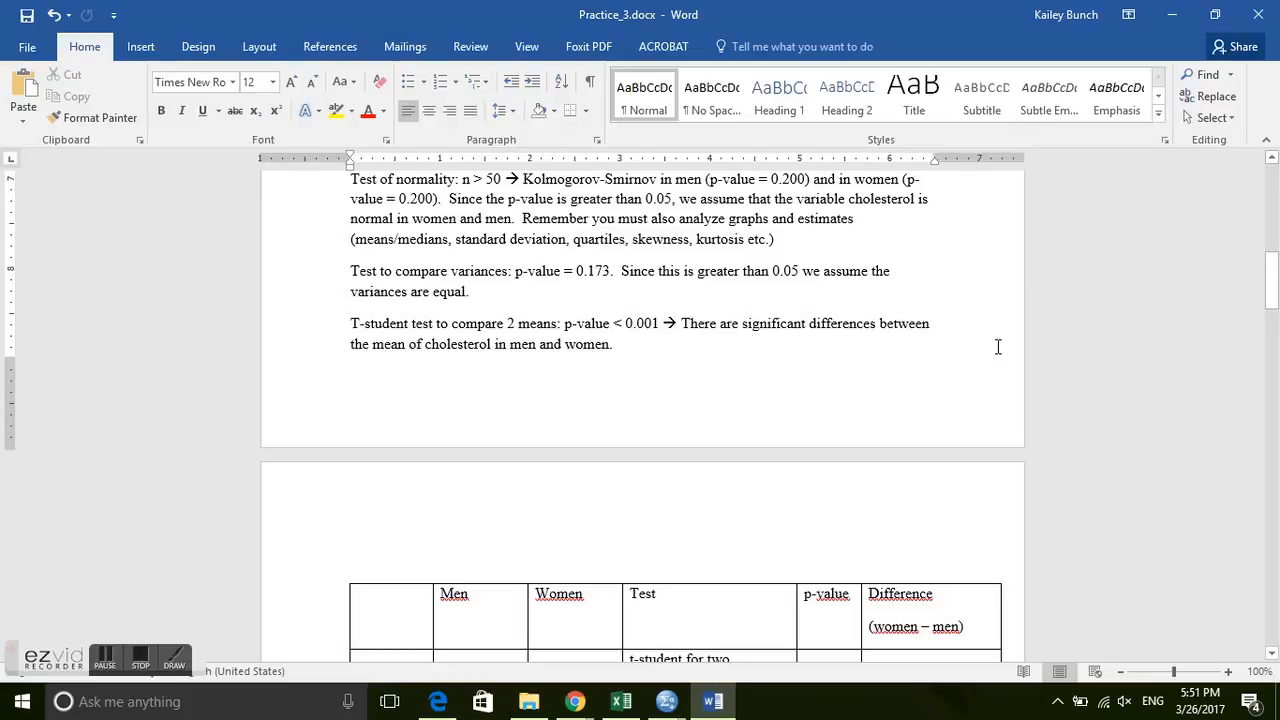
pyautogui.moveTo(1270, 290); pyautogui.dragTo(1268, 341)
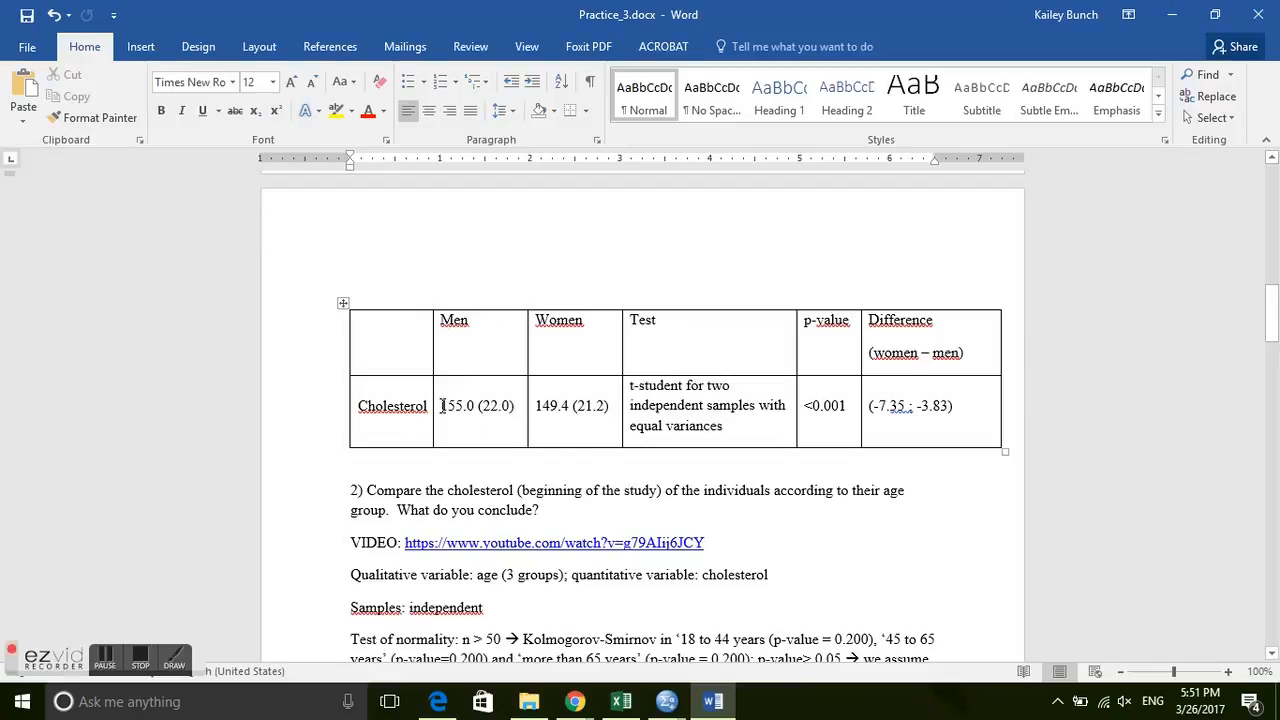
# Check the means and standard deviations written for men and women in the Cholesterol row of the results table.
pyautogui.moveTo(441, 406); pyautogui.dragTo(476, 405)
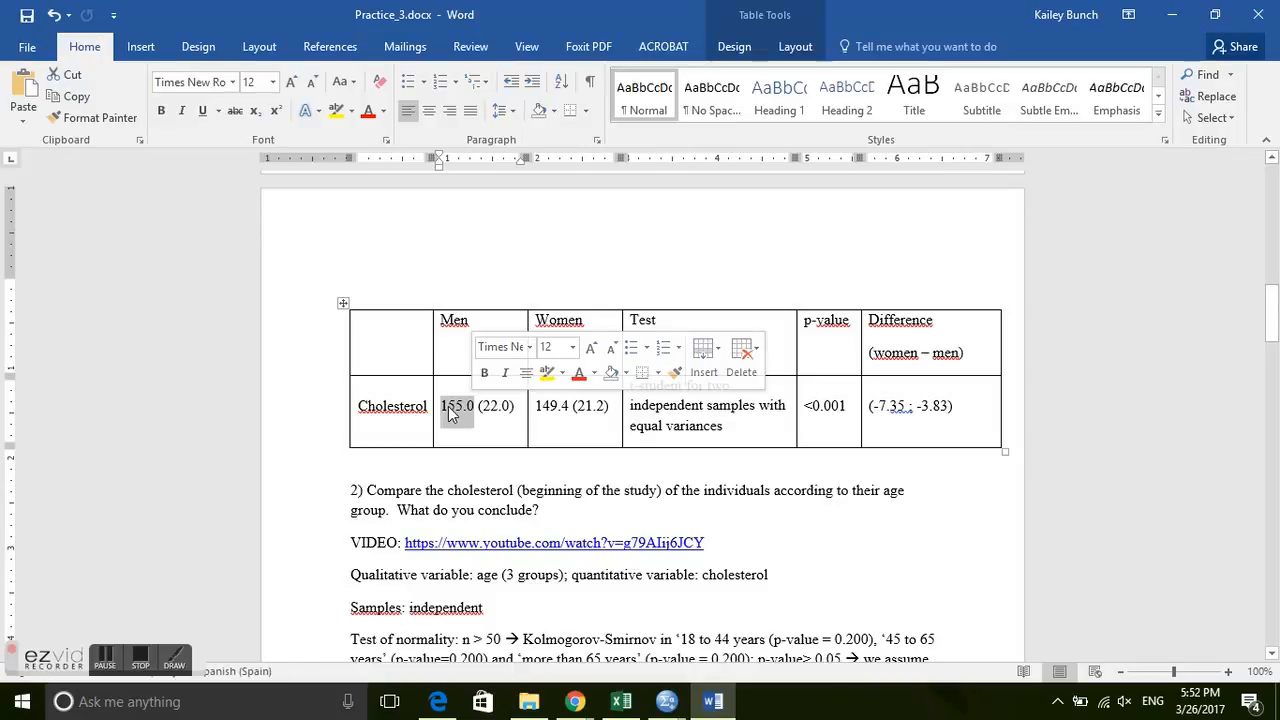
pyautogui.moveTo(483, 405); pyautogui.dragTo(510, 412)
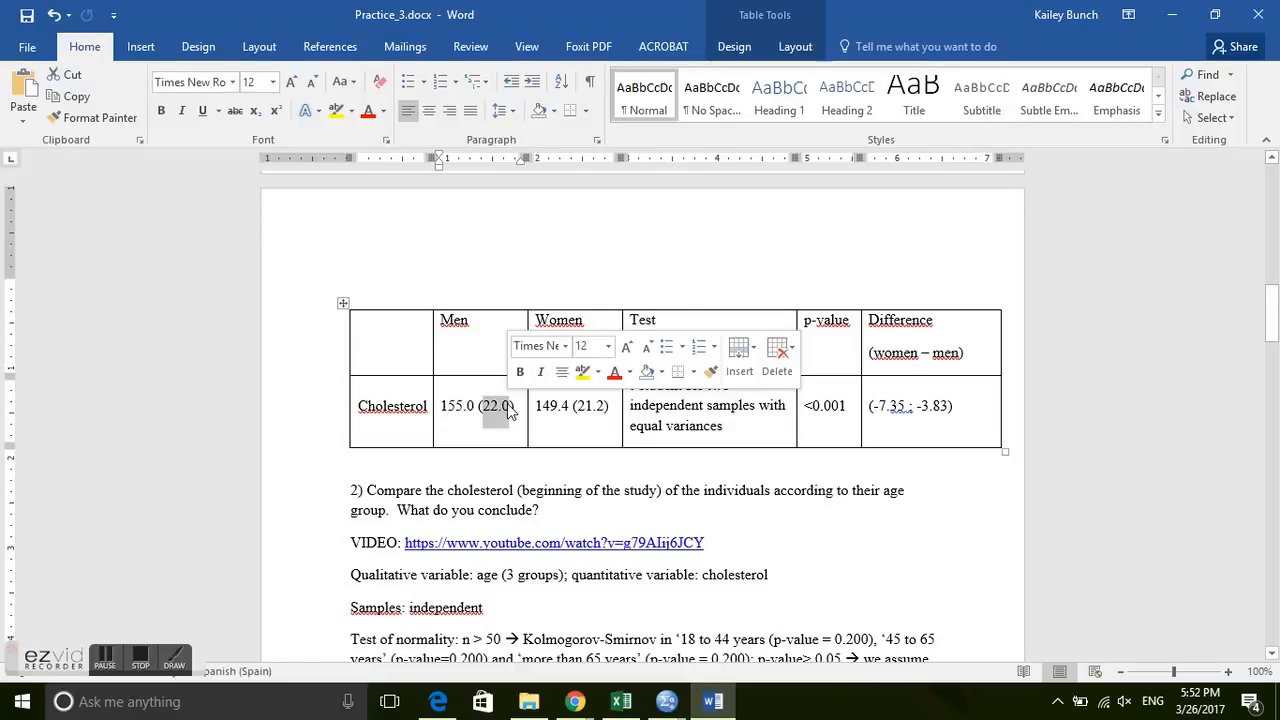
pyautogui.click(555, 404)
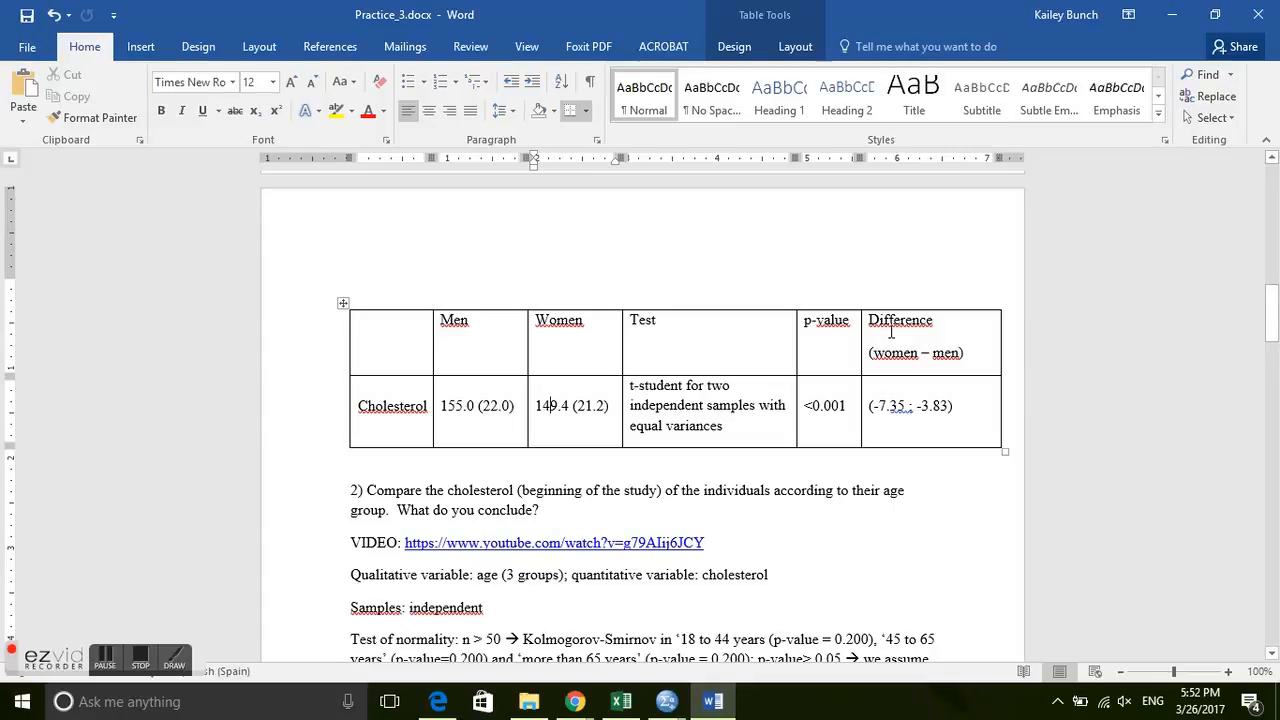
# Add the mean difference -5.6 before the confidence interval in the Cholesterol row's Difference (women – men) cell.
pyautogui.click(869, 406)
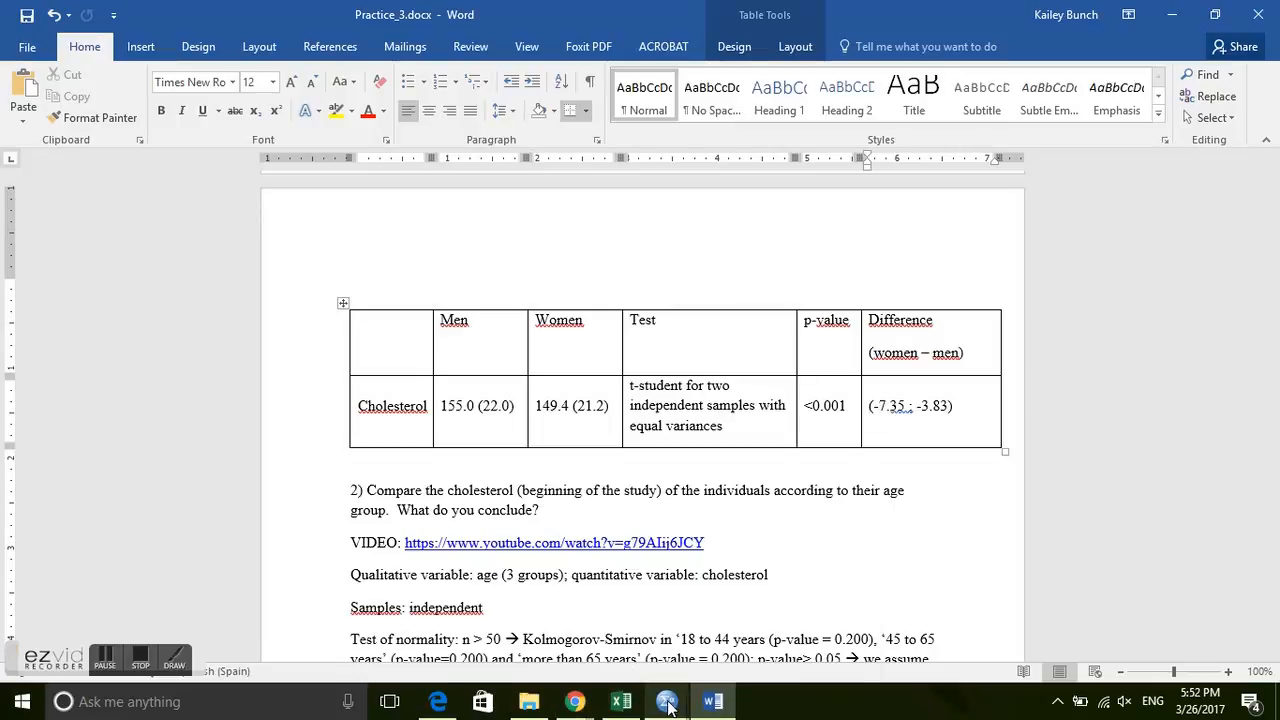
pyautogui.moveTo(666, 701)
pyautogui.moveTo(590, 640)
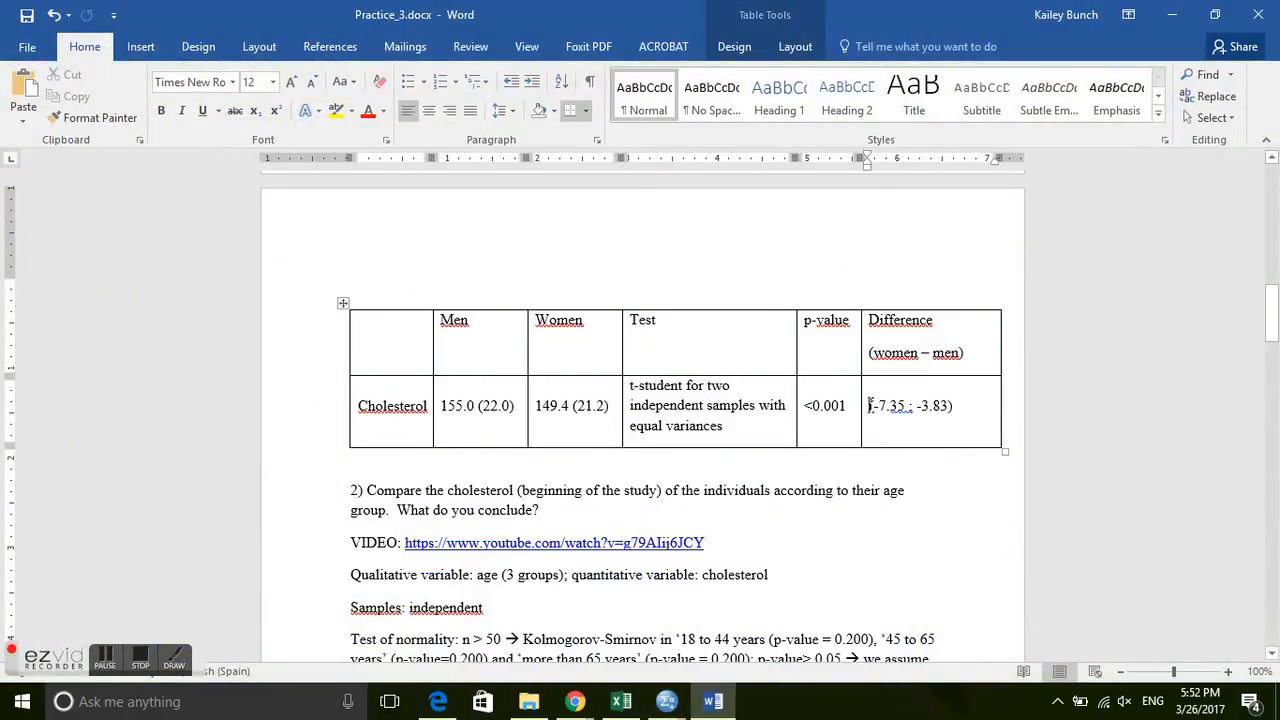
pyautogui.write('-5.6')
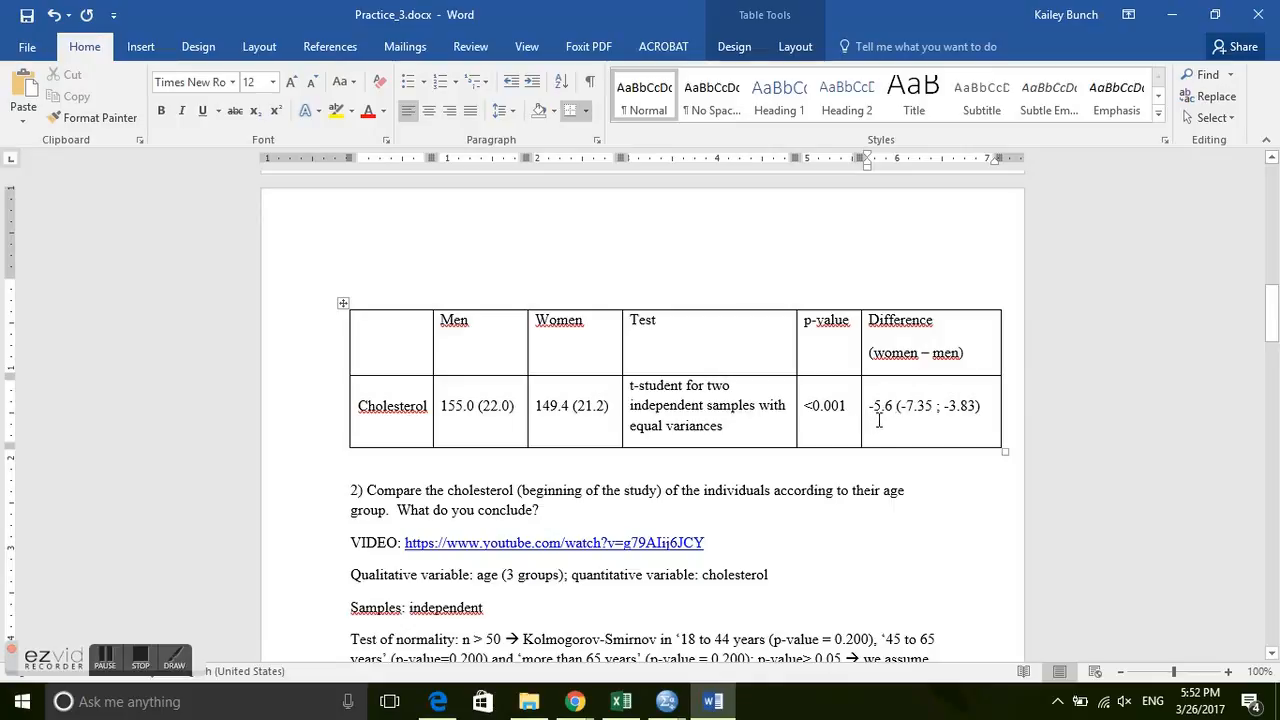
# Review the completed difference and confidence interval entry, and consult the test selection table above question 1.
pyautogui.moveTo(872, 406); pyautogui.dragTo(894, 406)
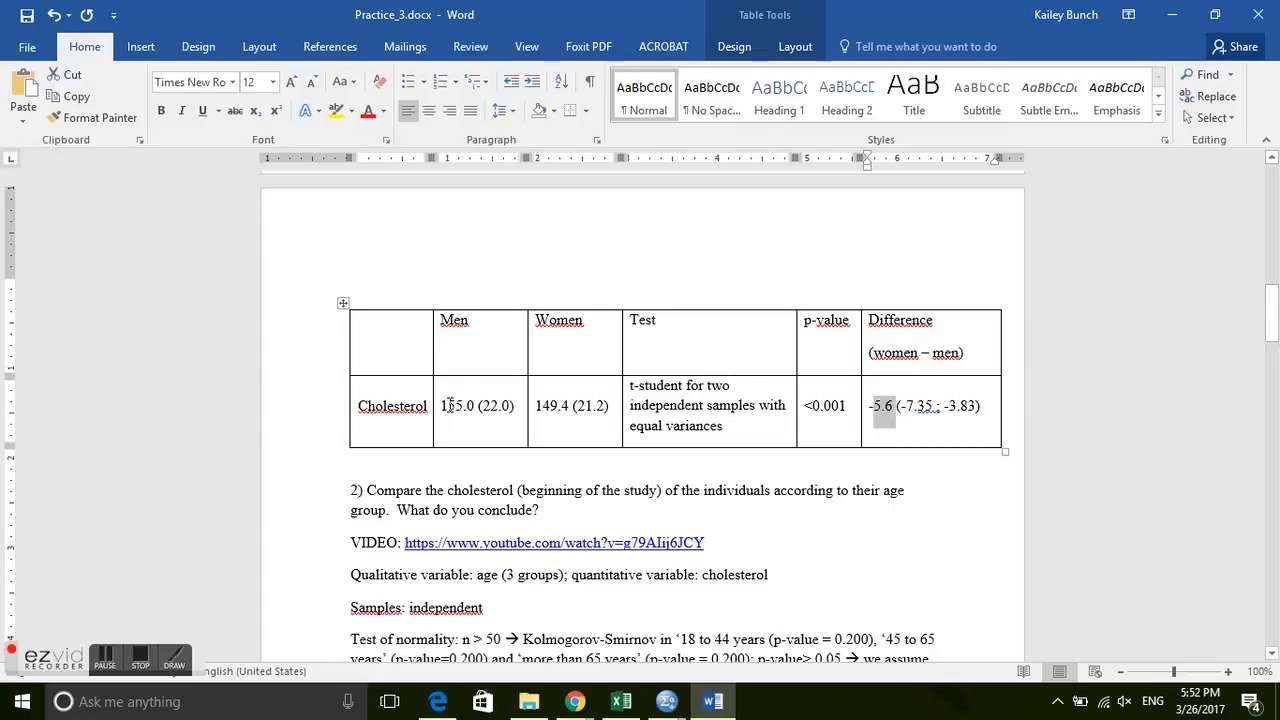
pyautogui.click(918, 402)
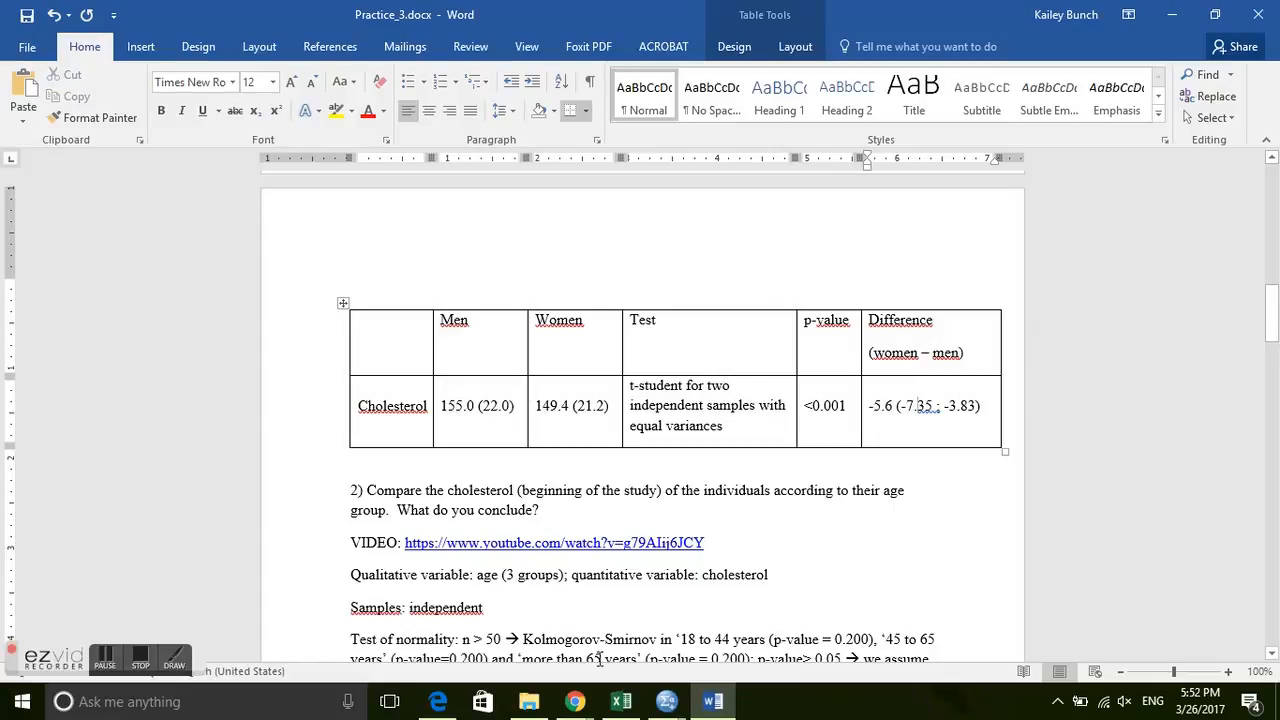
pyautogui.moveTo(1270, 313); pyautogui.dragTo(1275, 204)
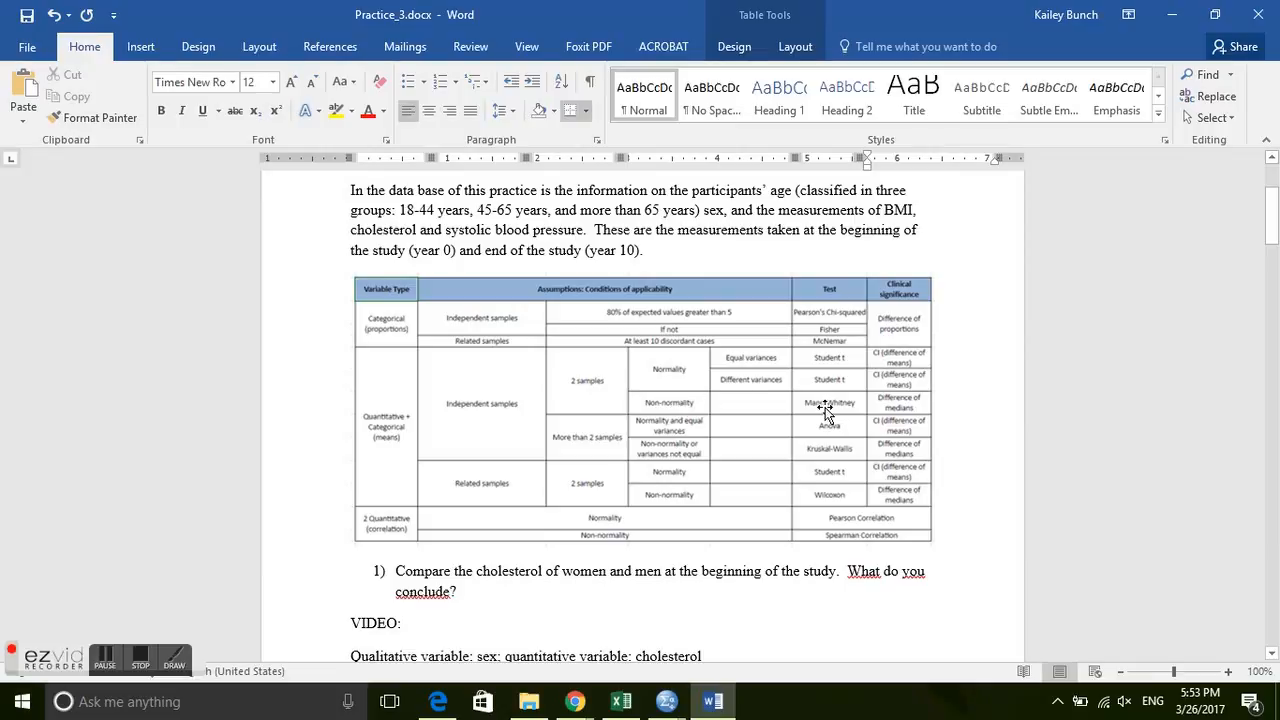
# Switch to the Practice3.sav data editor in SPSS and open the nonparametric test setup for independent samples.
pyautogui.click(668, 703)
pyautogui.click(755, 640)
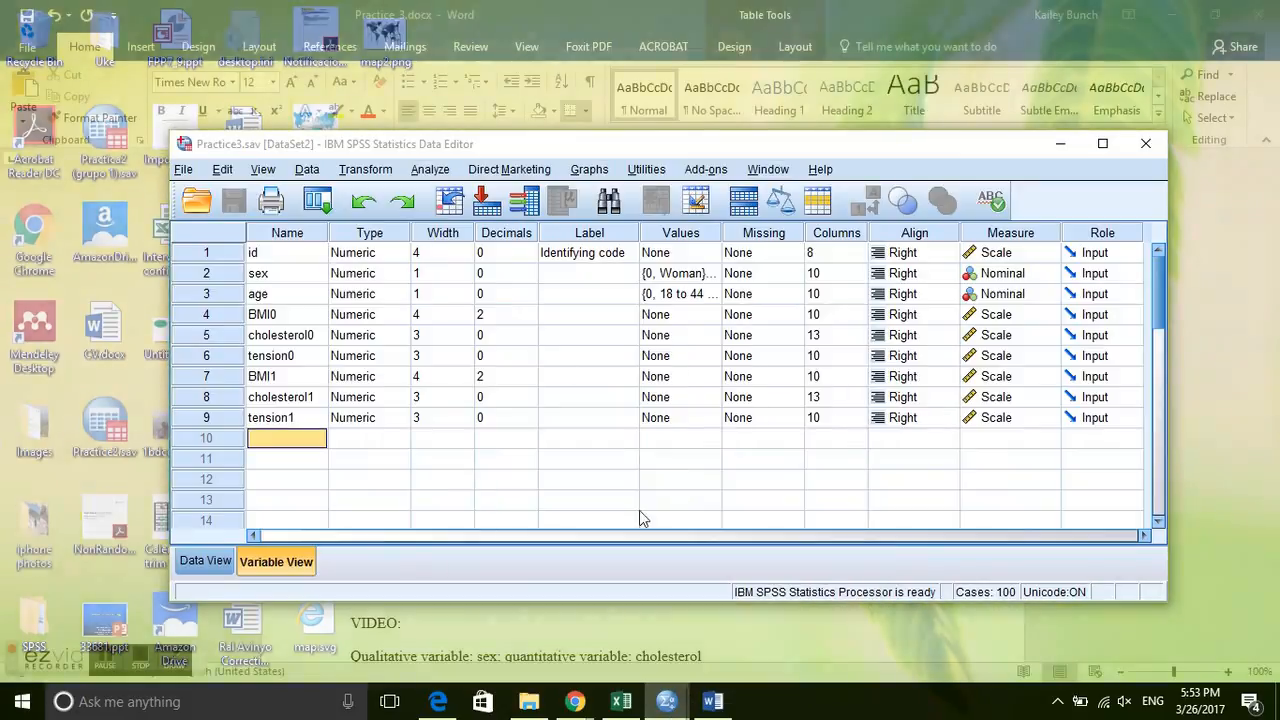
pyautogui.click(432, 170)
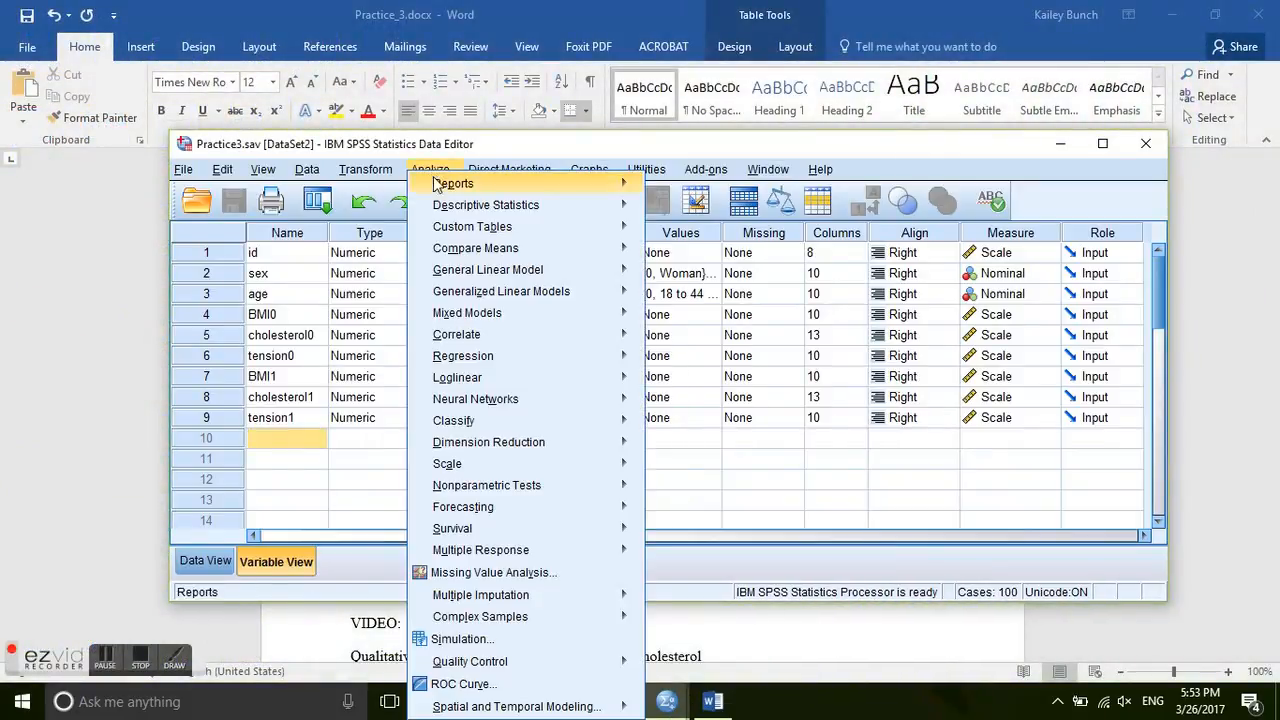
pyautogui.moveTo(470, 487)
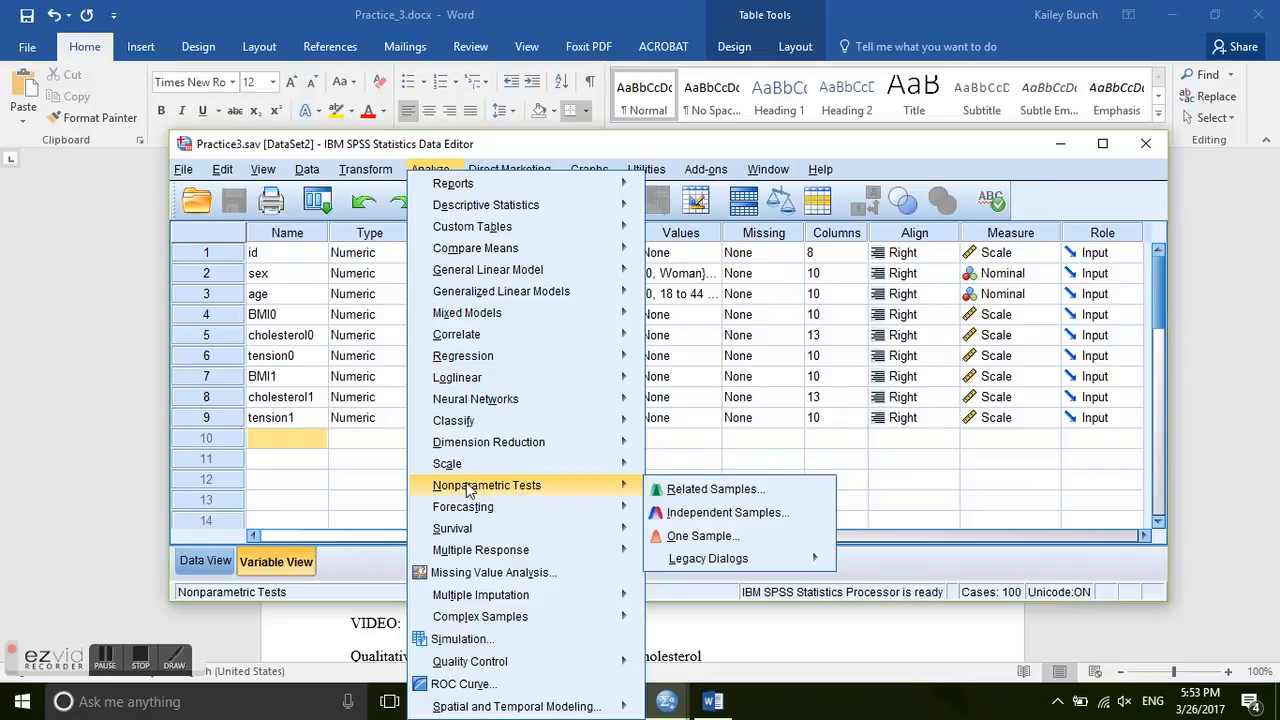
pyautogui.click(713, 514)
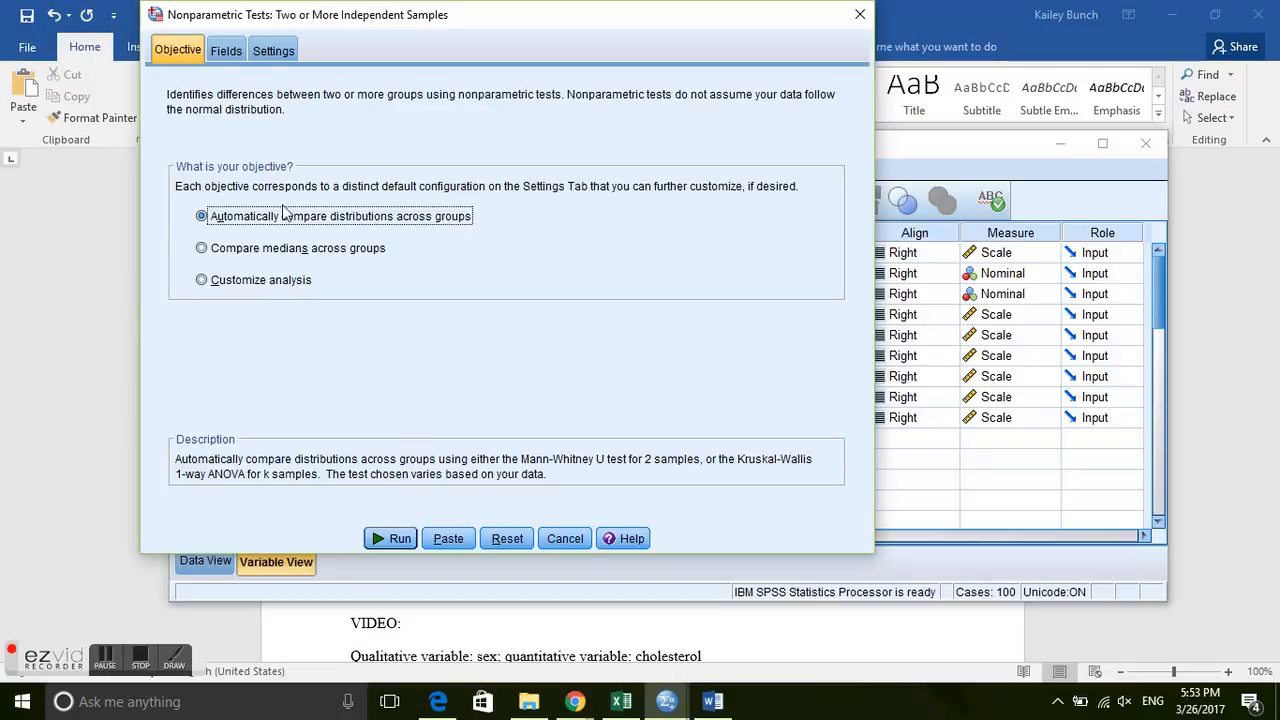
# Assign cholesterol0 as the test field and sex as the grouping variable for the nonparametric test.
pyautogui.click(224, 52)
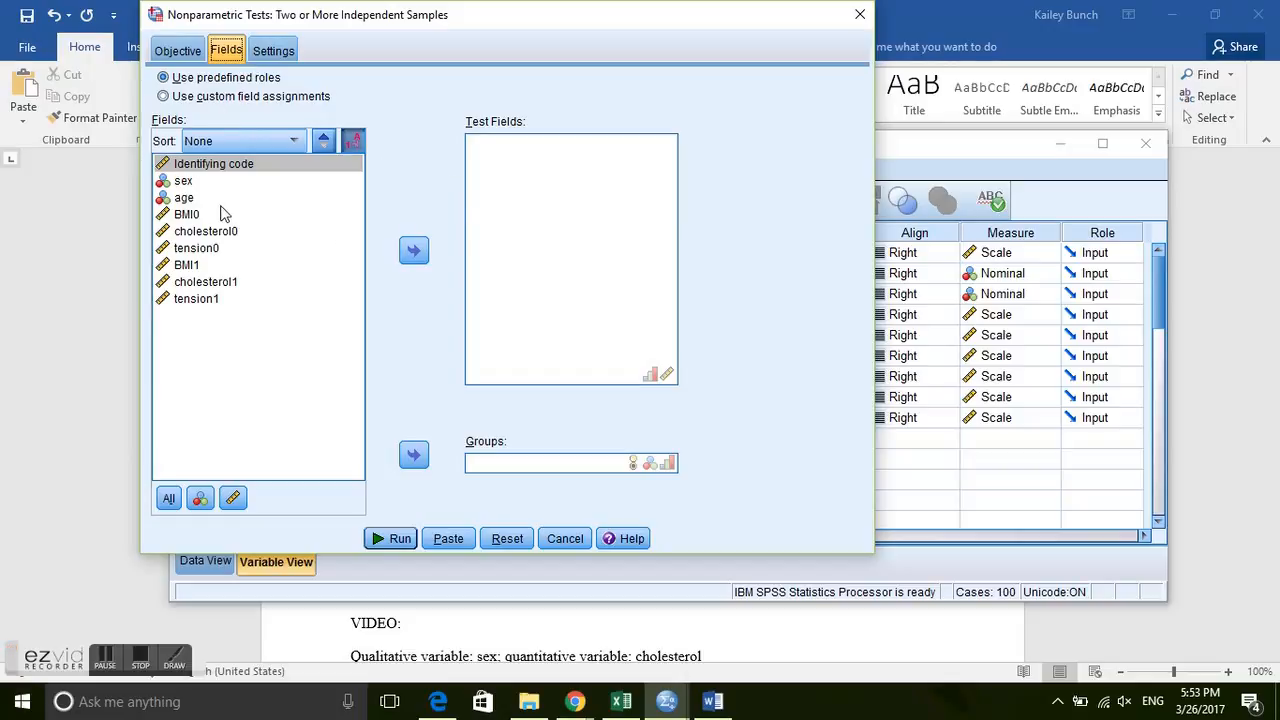
pyautogui.click(210, 231)
pyautogui.click(415, 253)
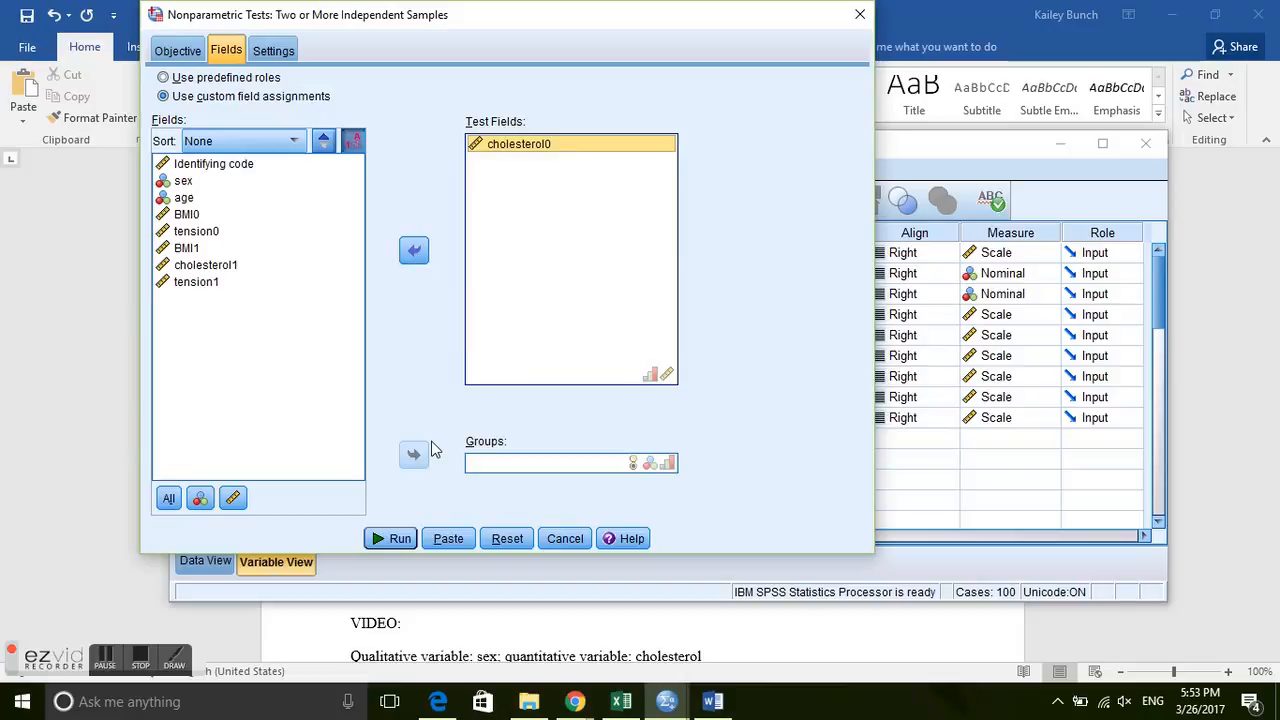
pyautogui.click(185, 182)
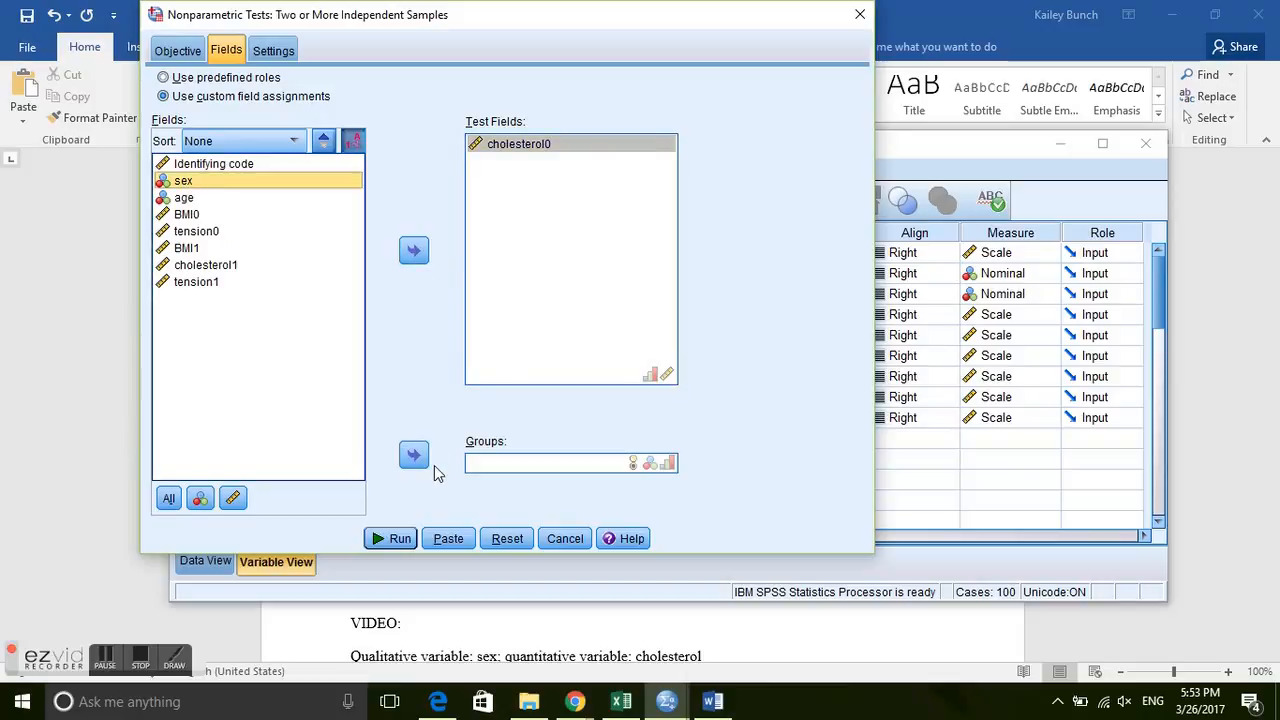
pyautogui.click(414, 455)
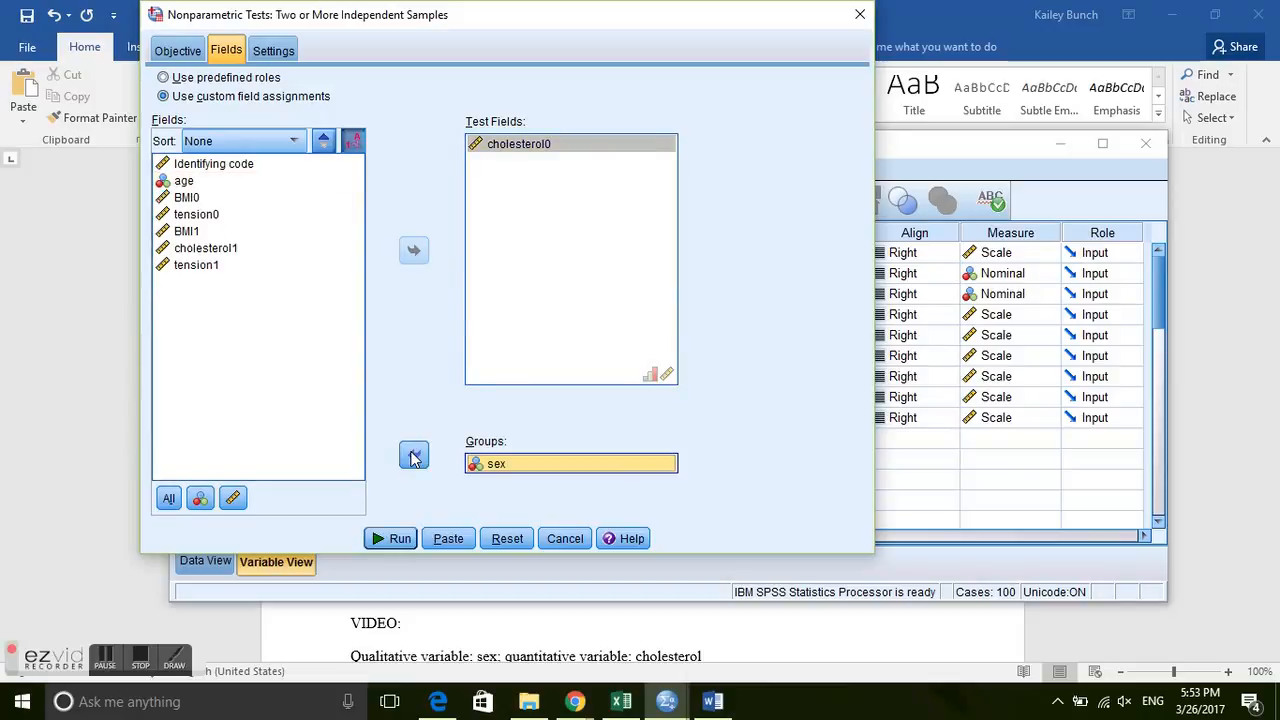
# Customize the tests to use only Mann-Whitney U (2 samples), run the analysis and bring its Hypothesis Test Summary into view.
pyautogui.click(281, 55)
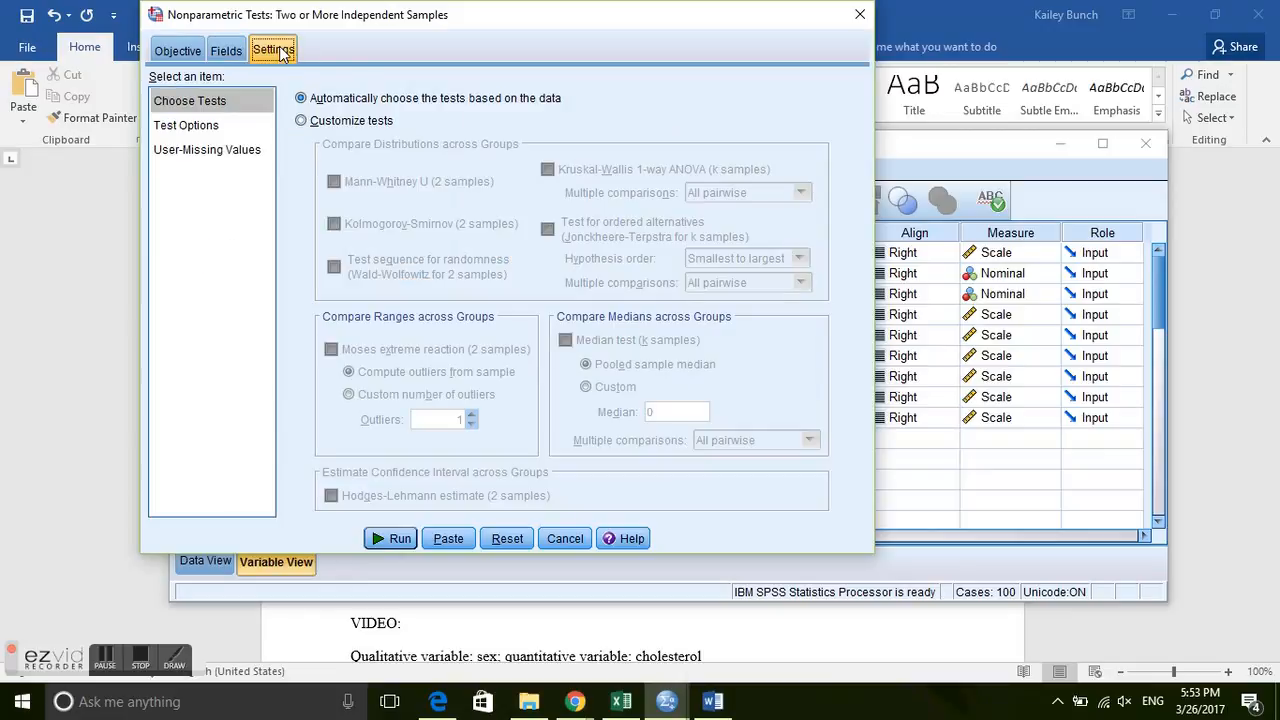
pyautogui.click(301, 121)
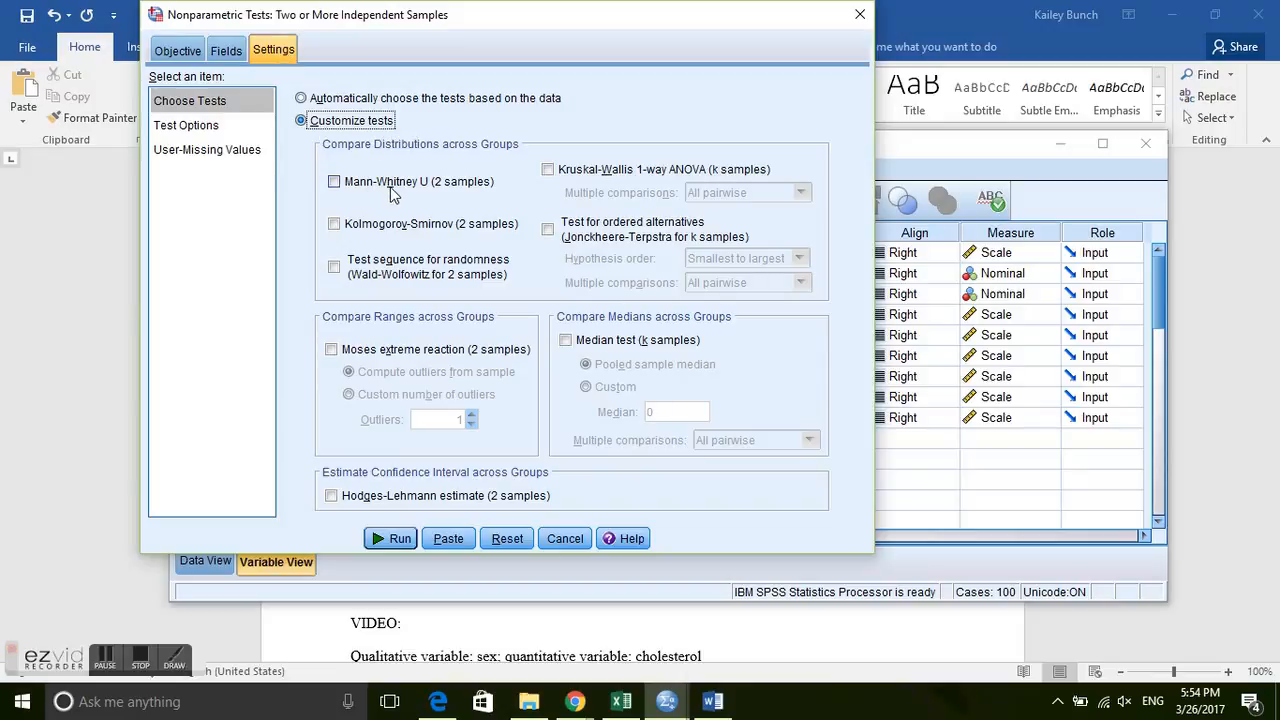
pyautogui.click(335, 184)
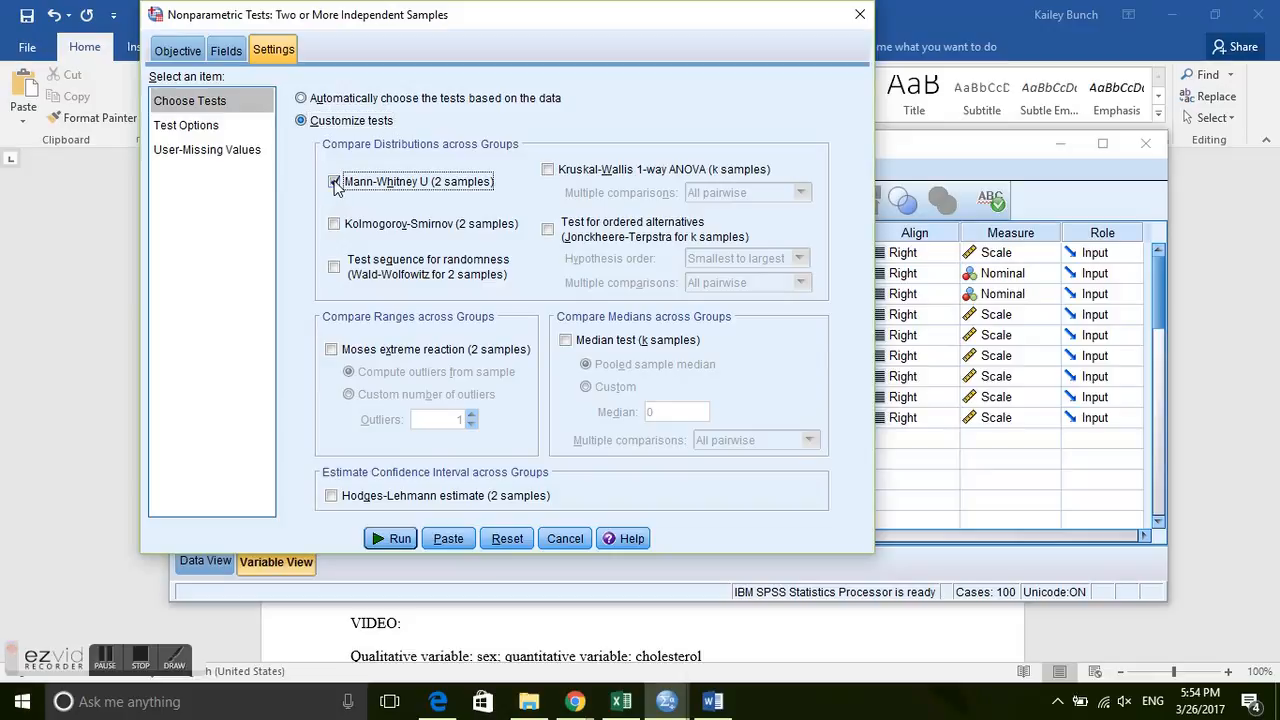
pyautogui.click(398, 540)
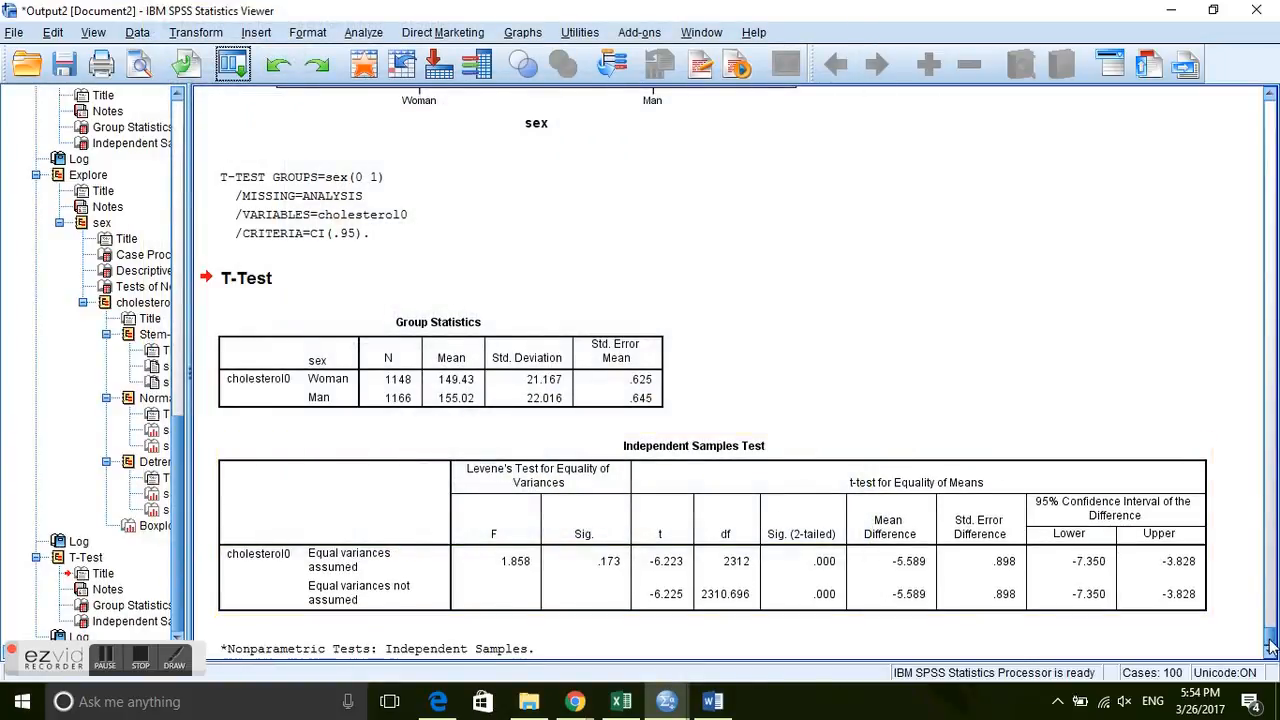
pyautogui.moveTo(1269, 638); pyautogui.dragTo(1269, 652)
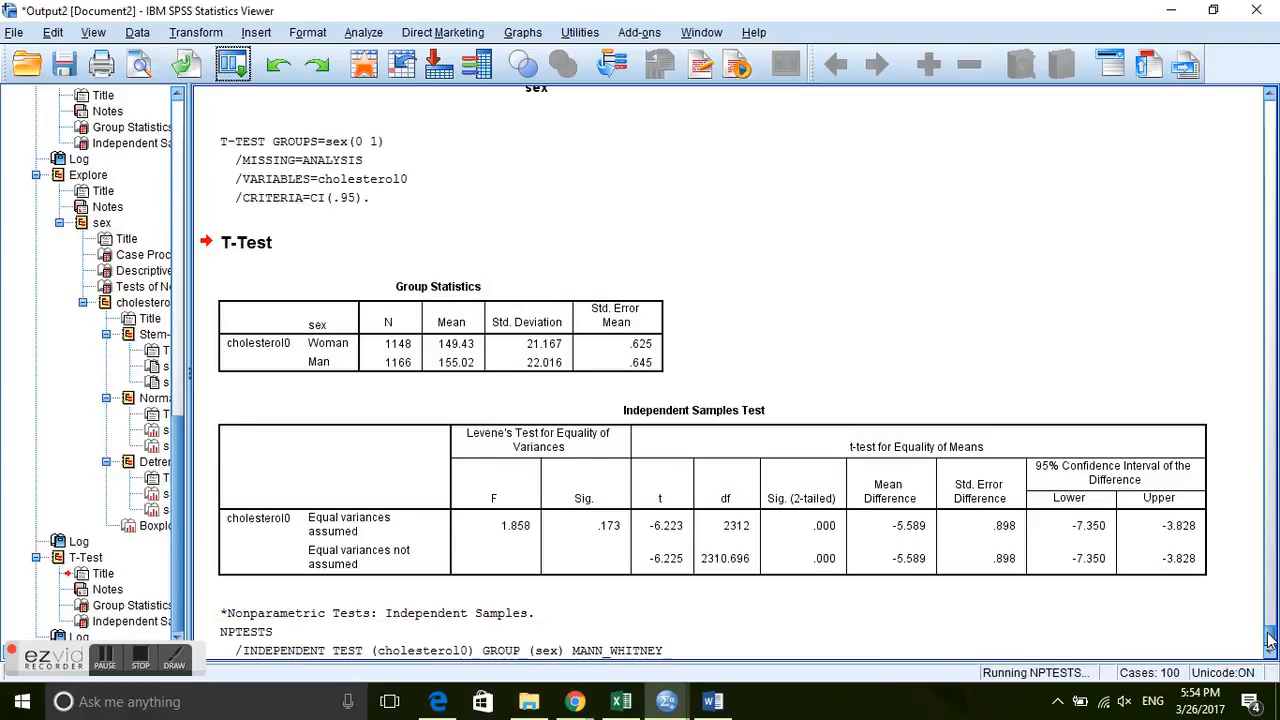
pyautogui.moveTo(1269, 636); pyautogui.dragTo(1269, 641)
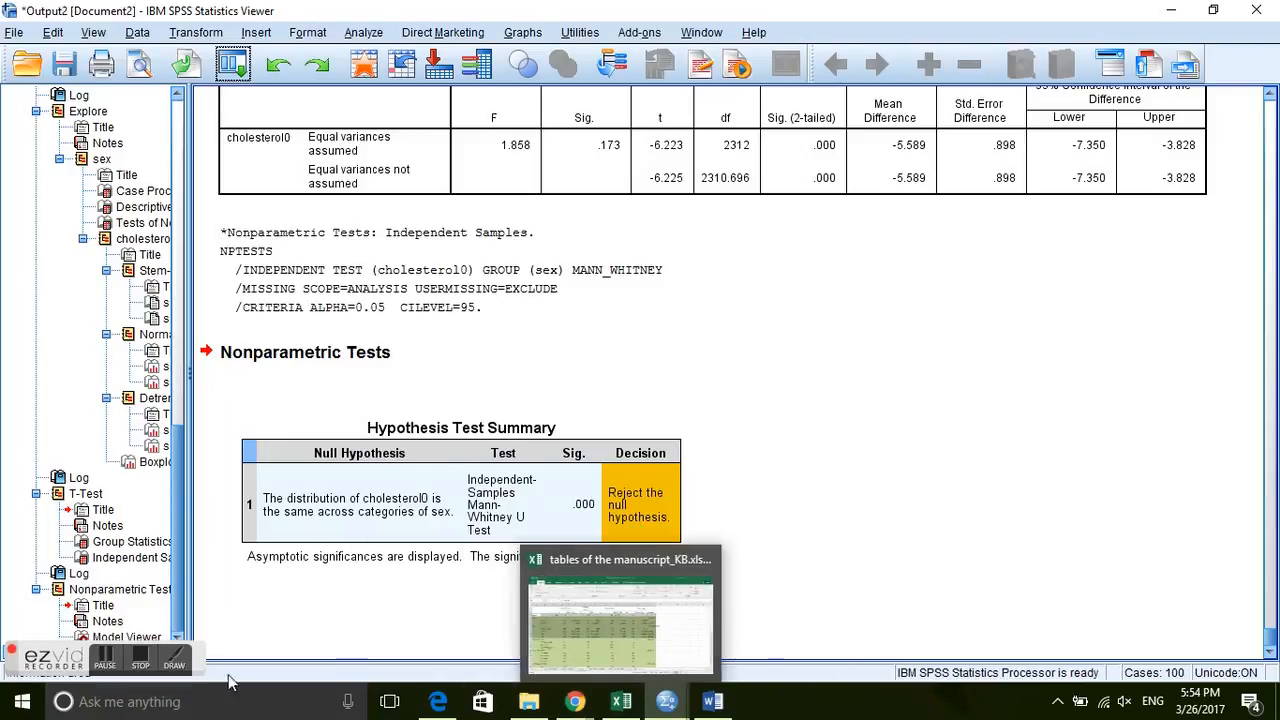
pyautogui.click(140, 656)
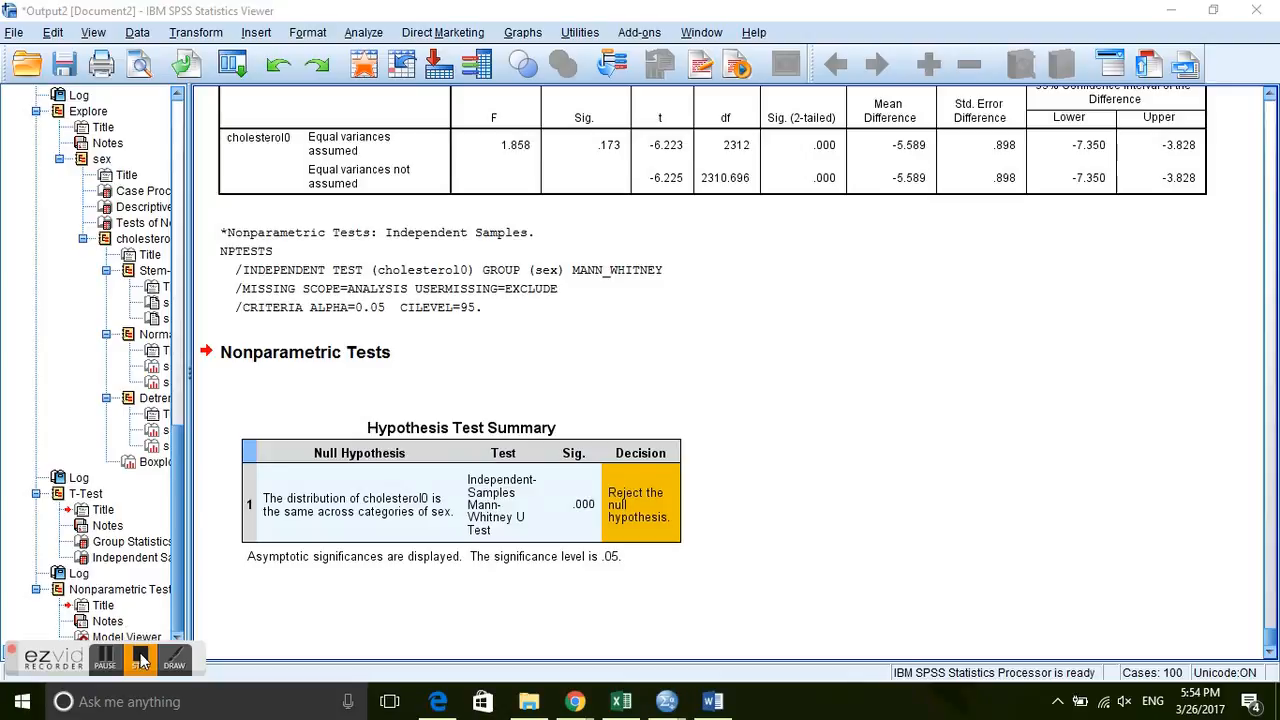